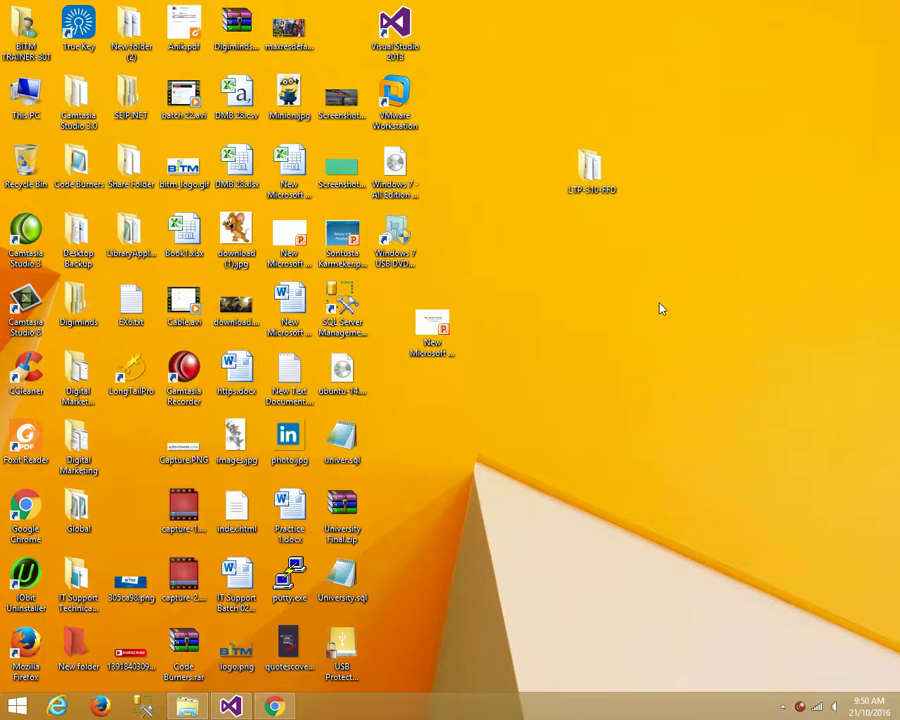
- Launch SQL Server Management Studio from its desktop shortcut with administrator rights
right_click(331, 321)
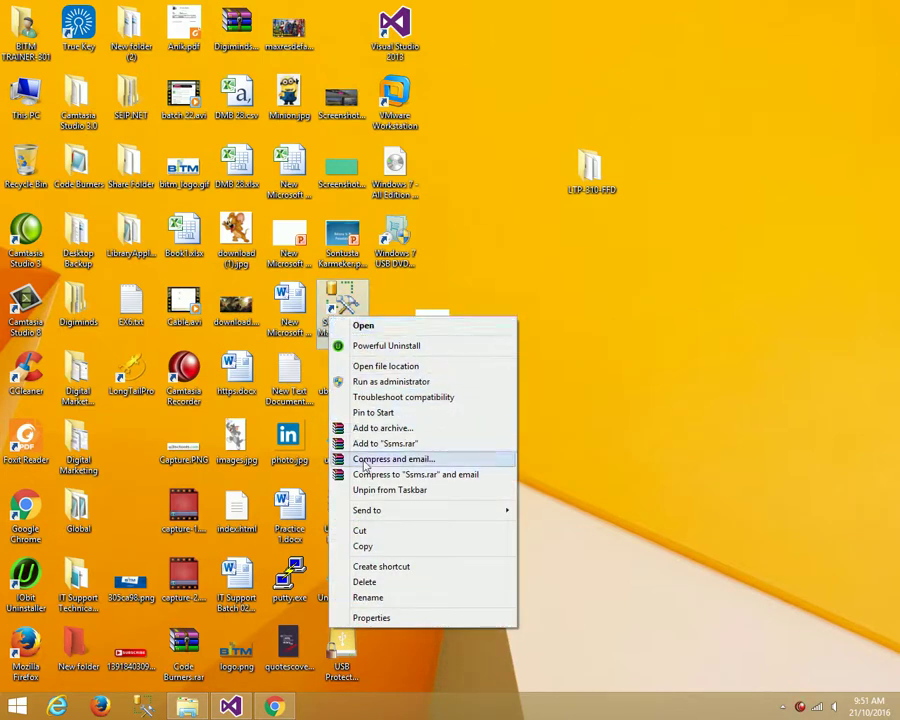
click(385, 382)
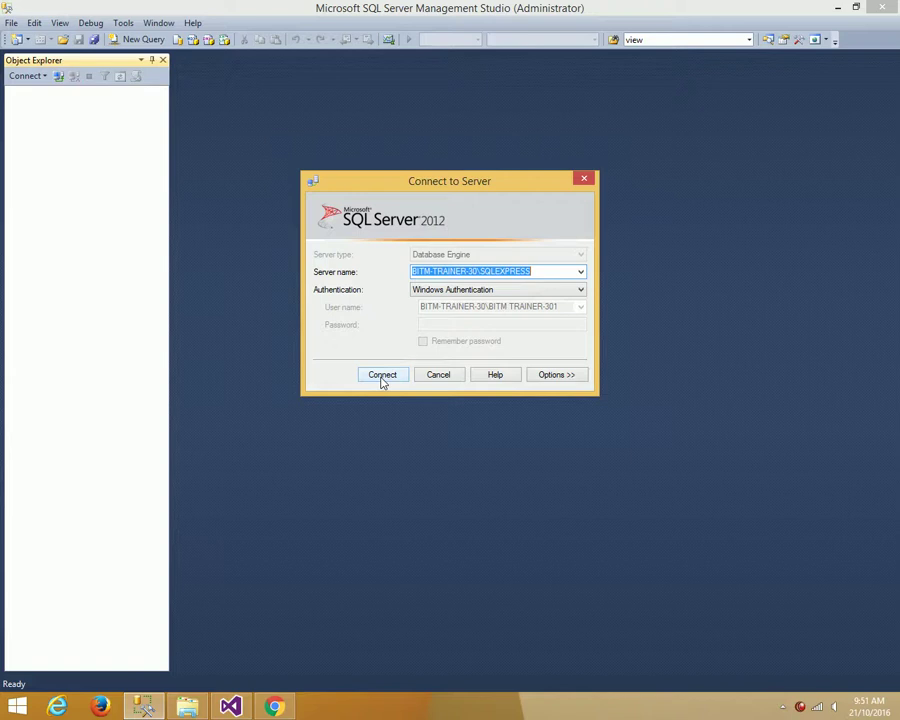
- Connect to the SQLEXPRESS server with Windows Authentication, then disconnect from it
click(381, 376)
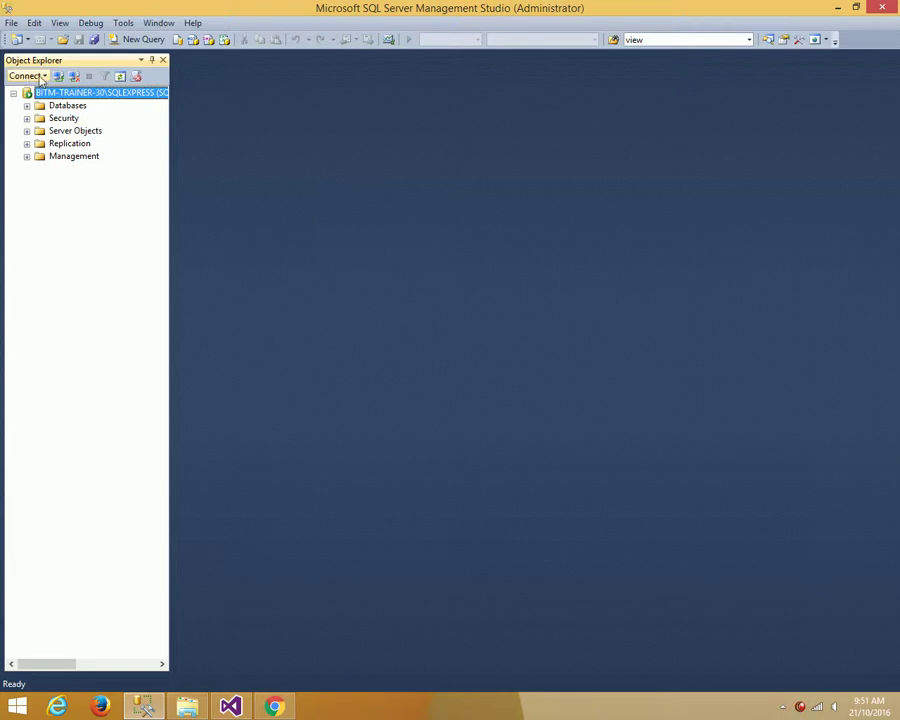
right_click(57, 96)
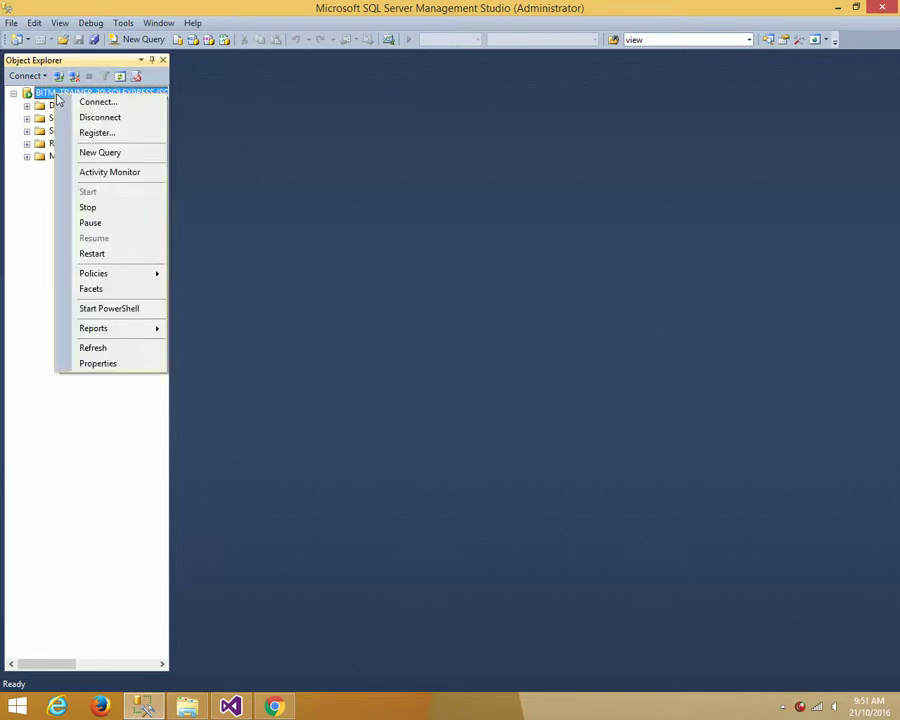
click(92, 117)
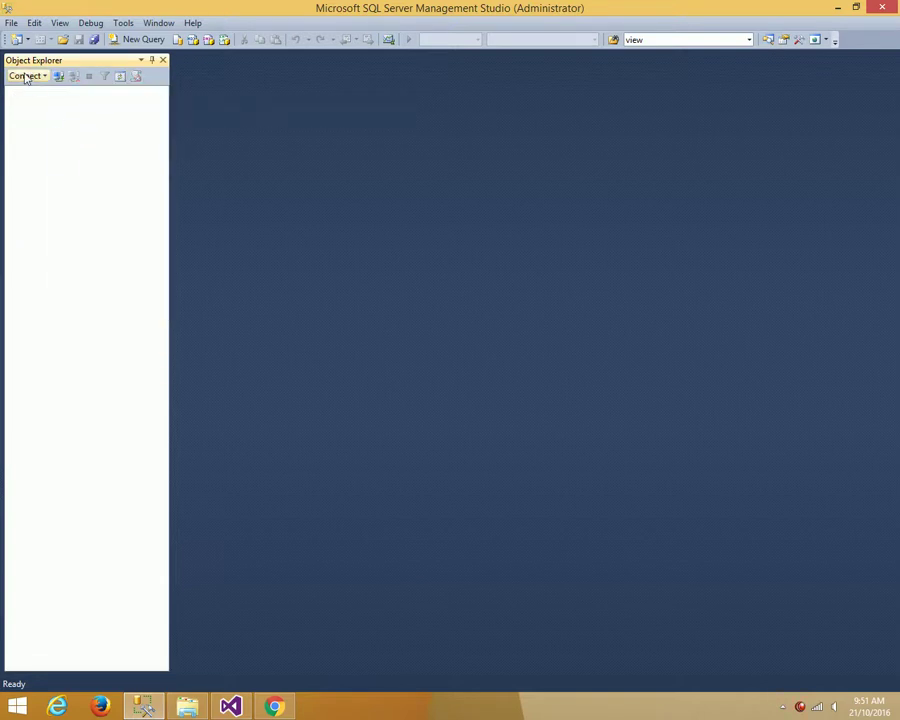
- Reconnect to the same SQLEXPRESS Database Engine server
click(27, 77)
click(58, 90)
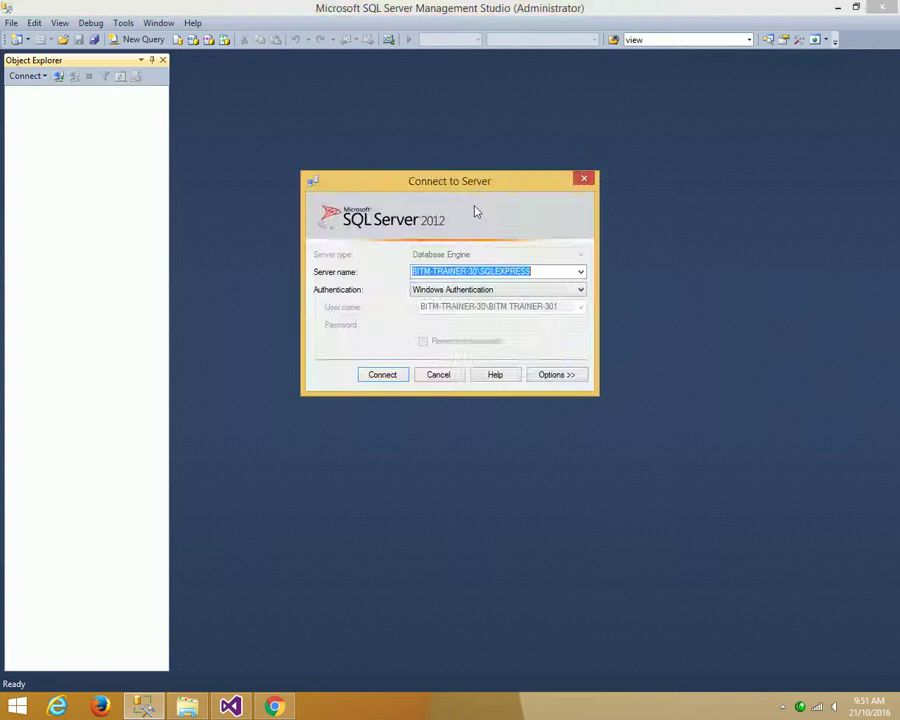
click(580, 272)
click(470, 282)
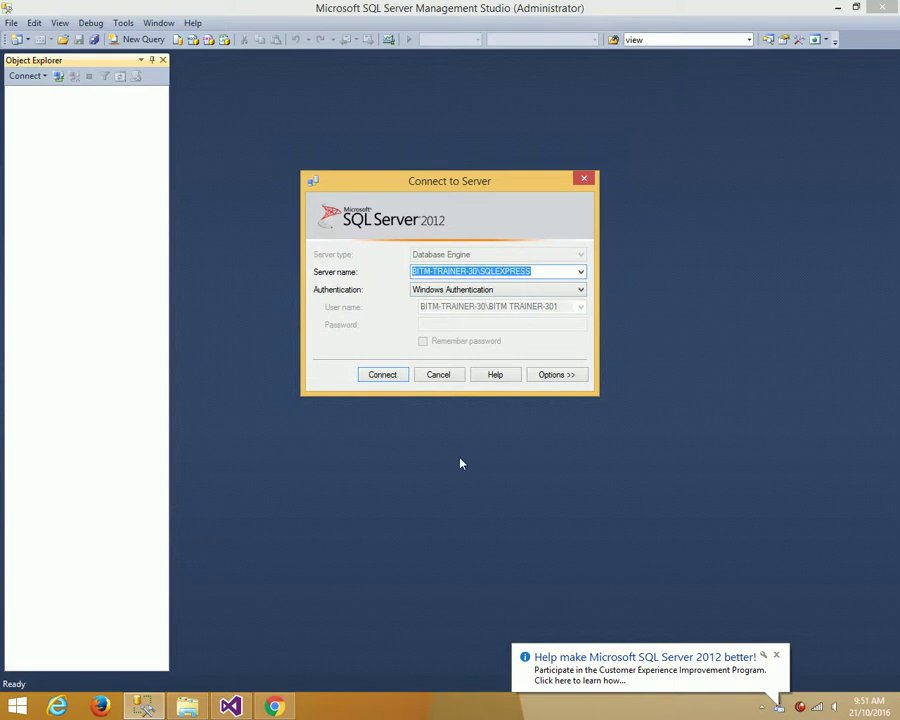
click(376, 375)
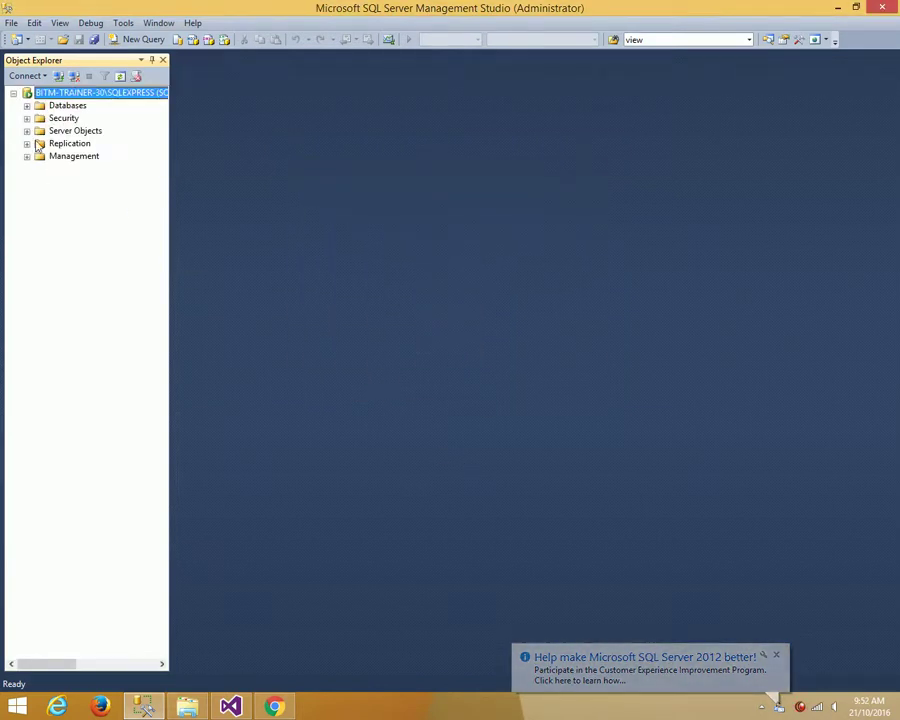
- Expand the Databases folder in Object Explorer and scroll through its databases
click(27, 105)
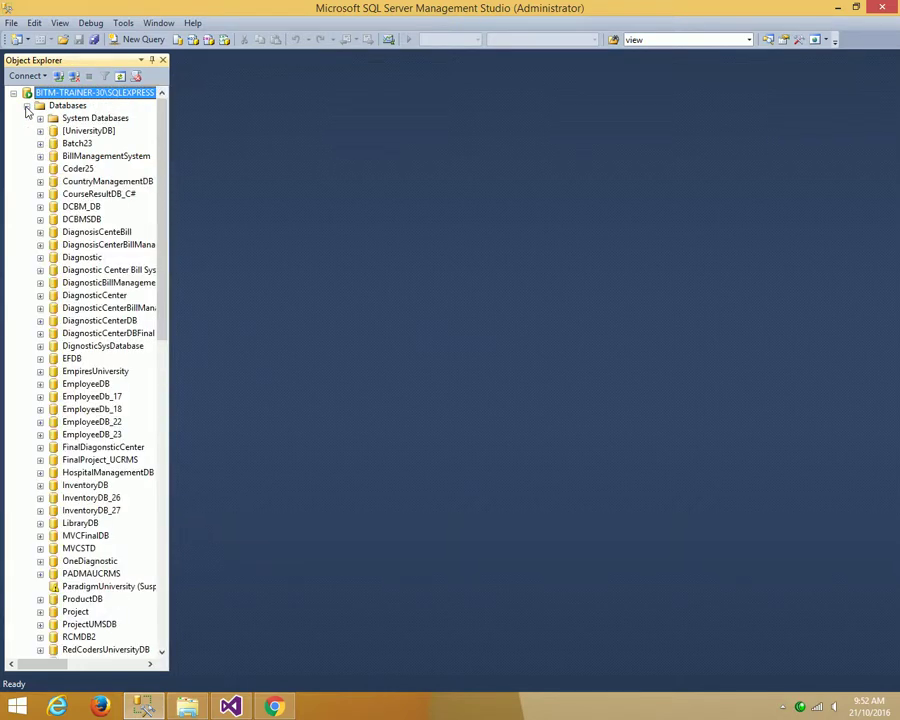
drag(164, 161, 140, 136)
- Create a new database named EmpolyeeDB from the Databases folder
right_click(76, 106)
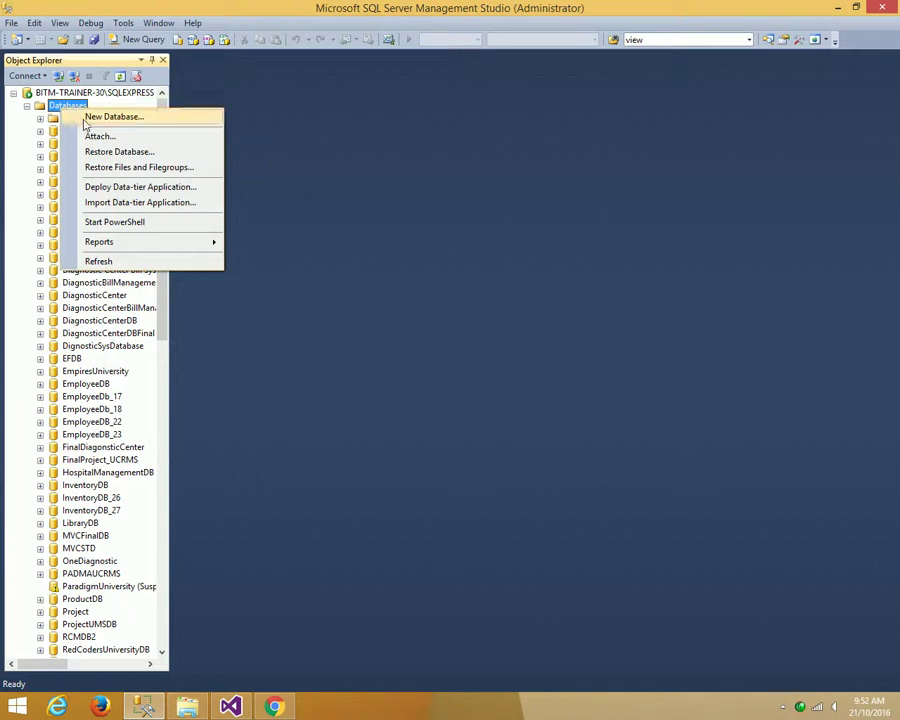
click(86, 117)
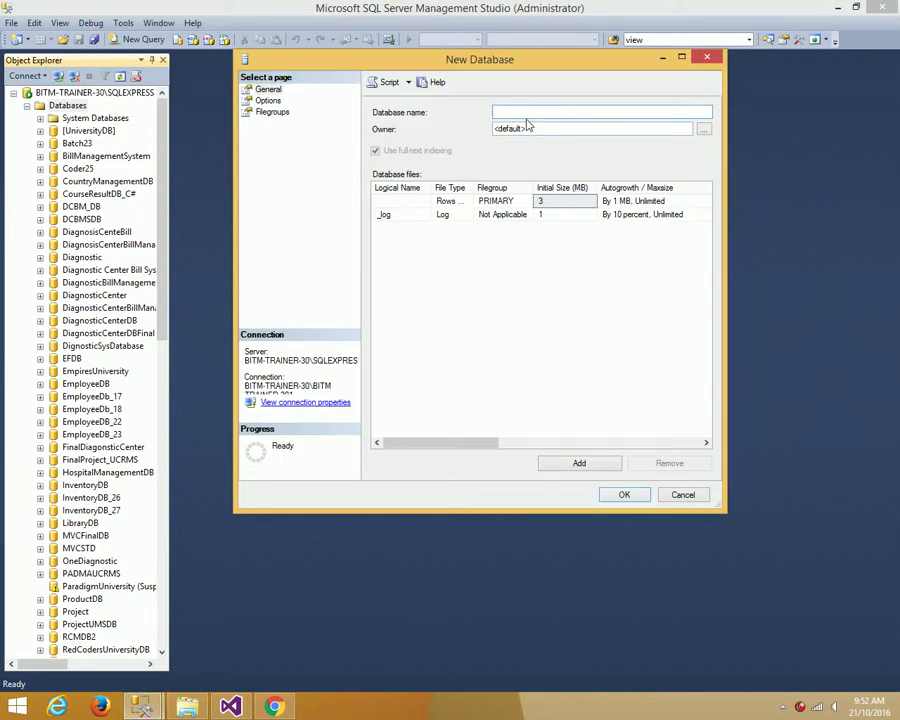
text(Emplyee)
key(Left)
key(Left)
text(o)
key(BackSpace)
key(Right)
key(Right)
text(o)
key(End)
text(DB)
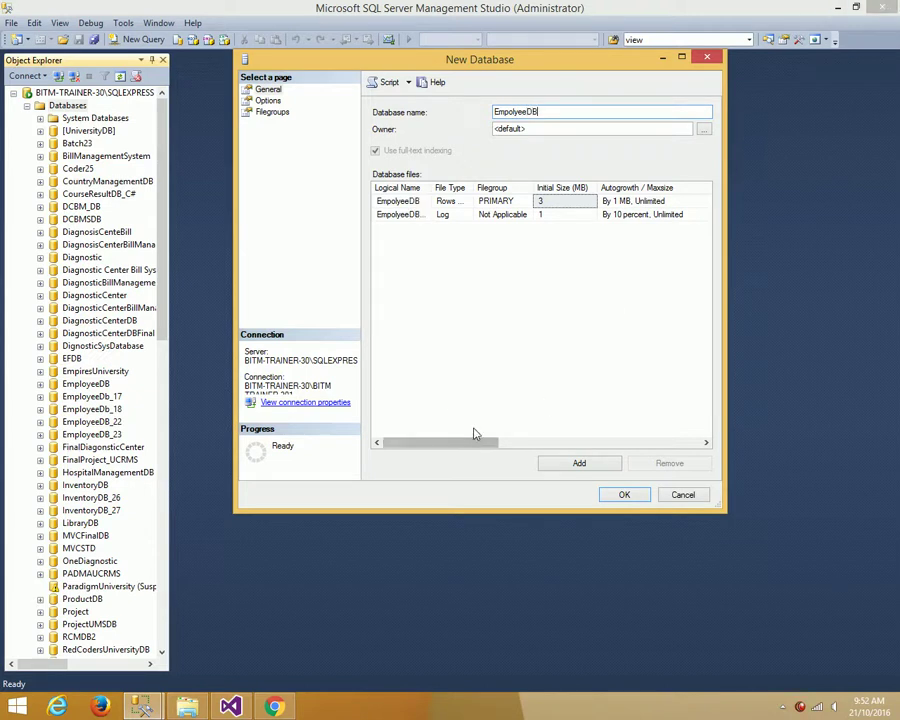
click(624, 495)
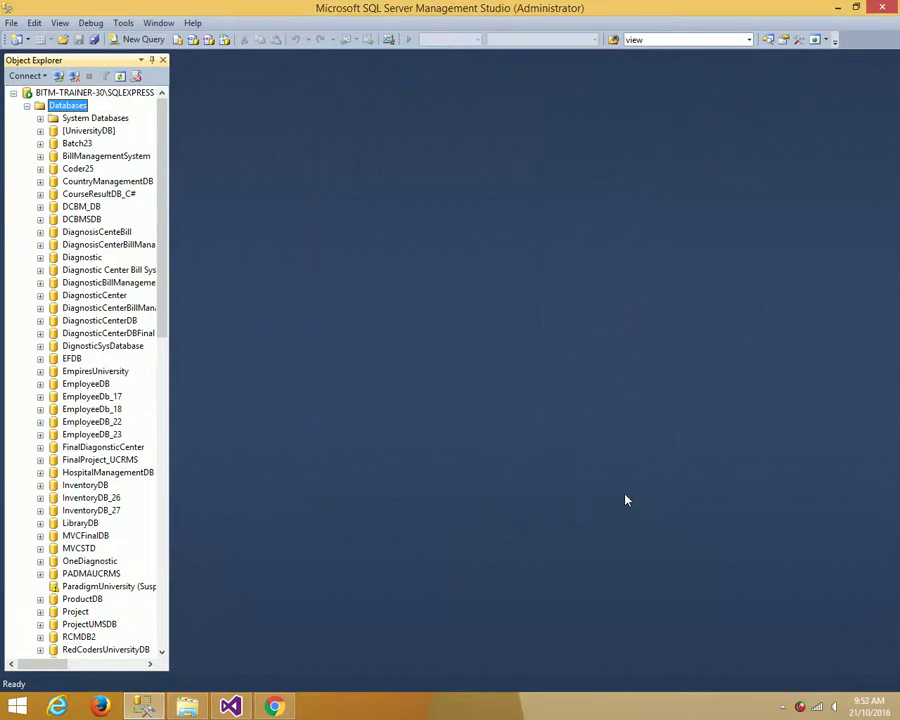
- Refresh the Databases folder and select the new EmpolyeeDB in the list
drag(167, 297, 199, 609)
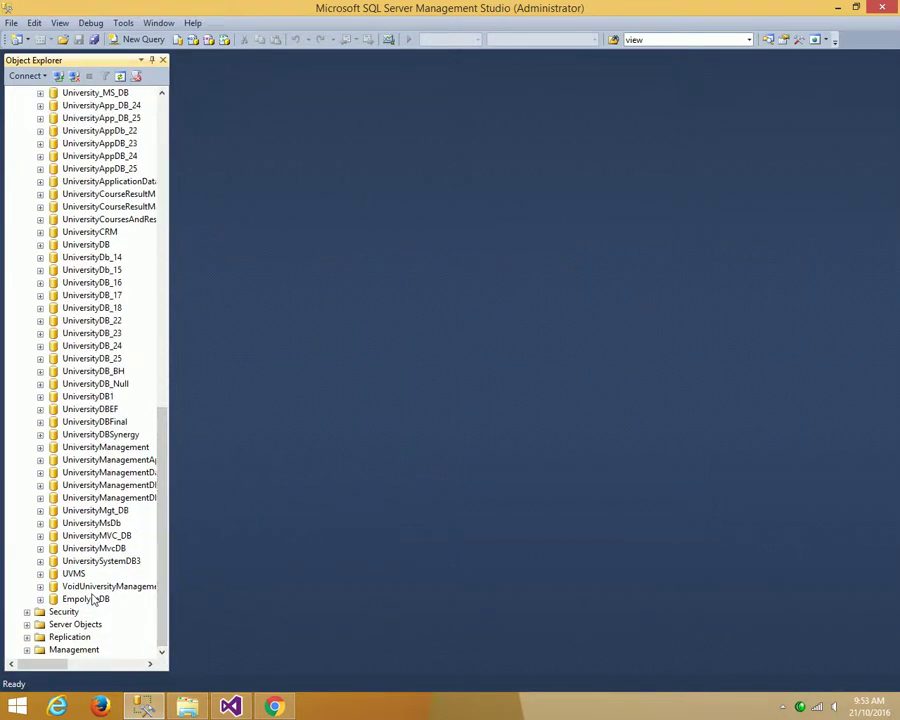
scroll(92, 598, up, 9)
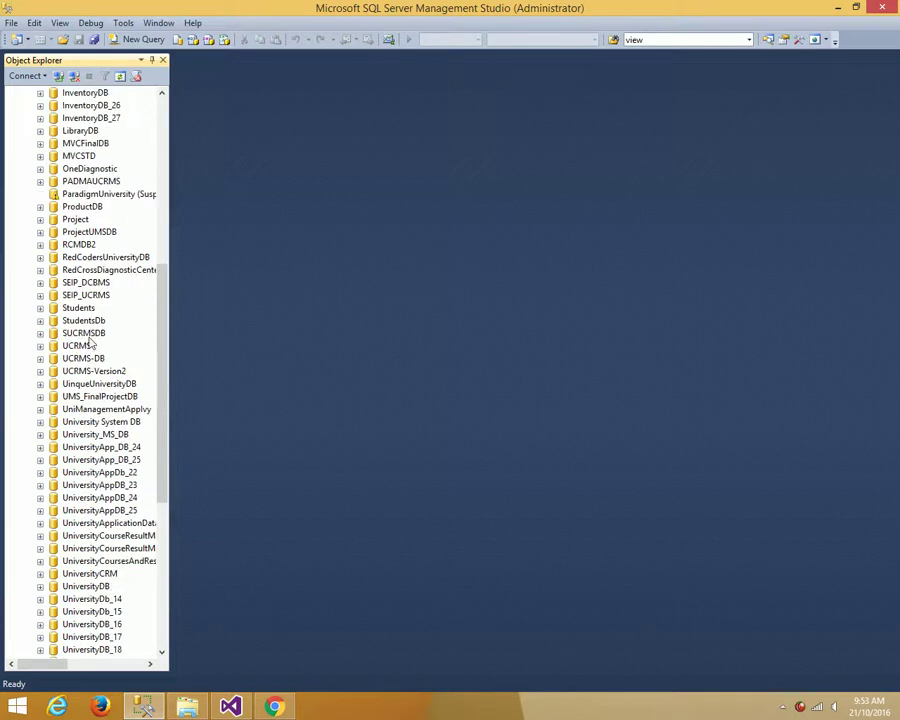
scroll(92, 347, up, 6)
scroll(133, 314, down, 15)
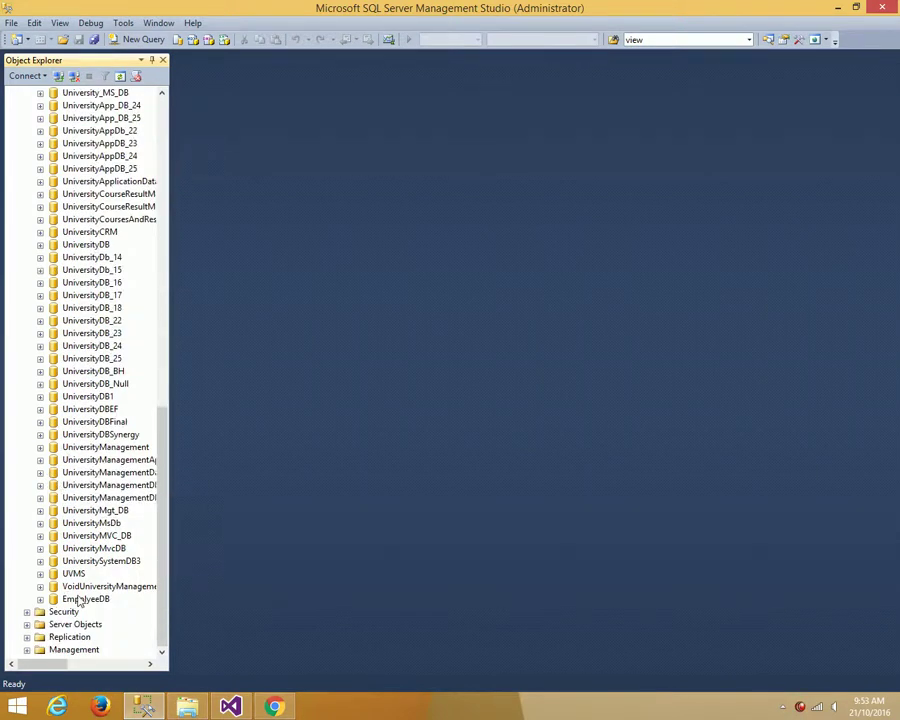
scroll(110, 418, up, 5)
scroll(143, 228, up, 13)
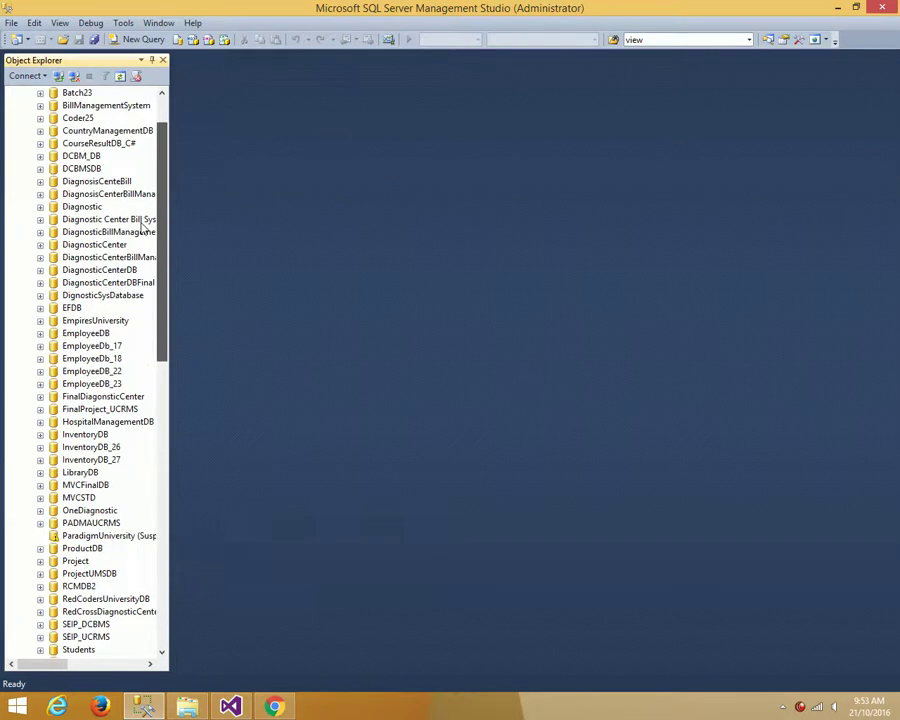
scroll(143, 228, up, 2)
right_click(70, 106)
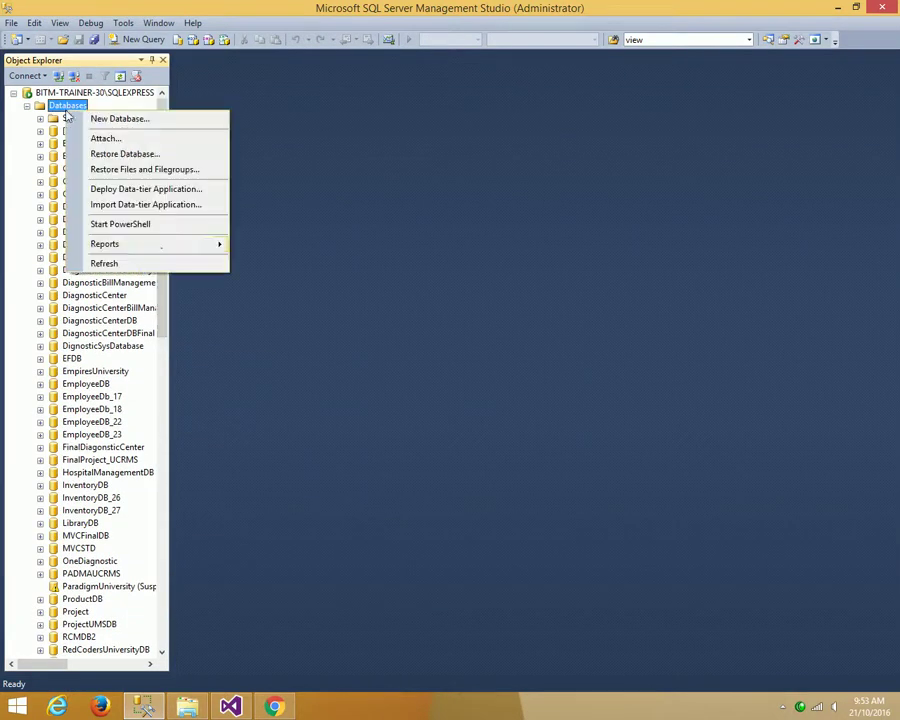
click(105, 263)
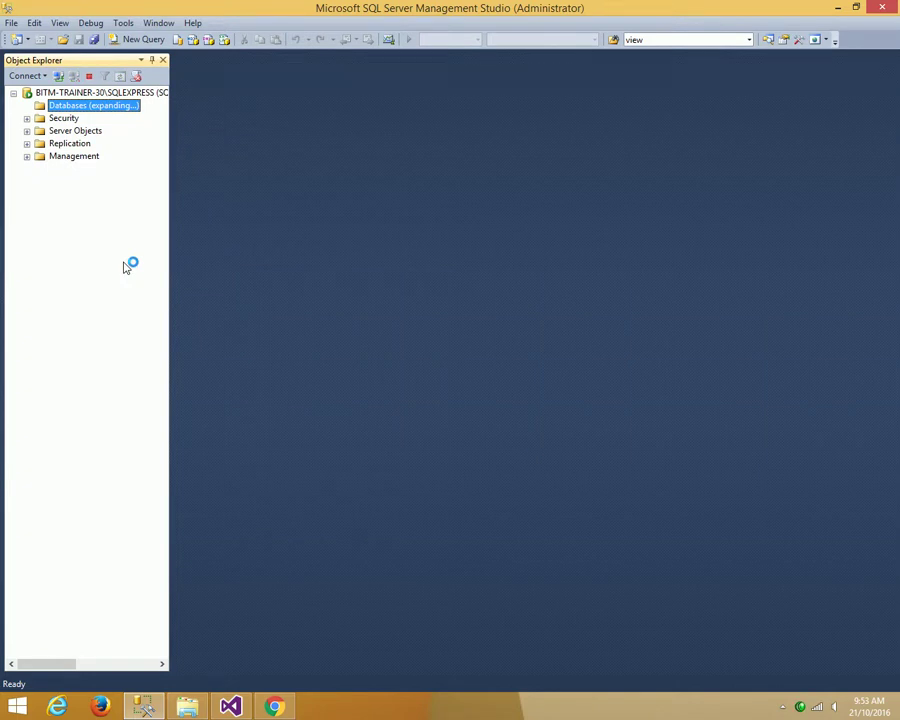
scroll(124, 266, down, 4)
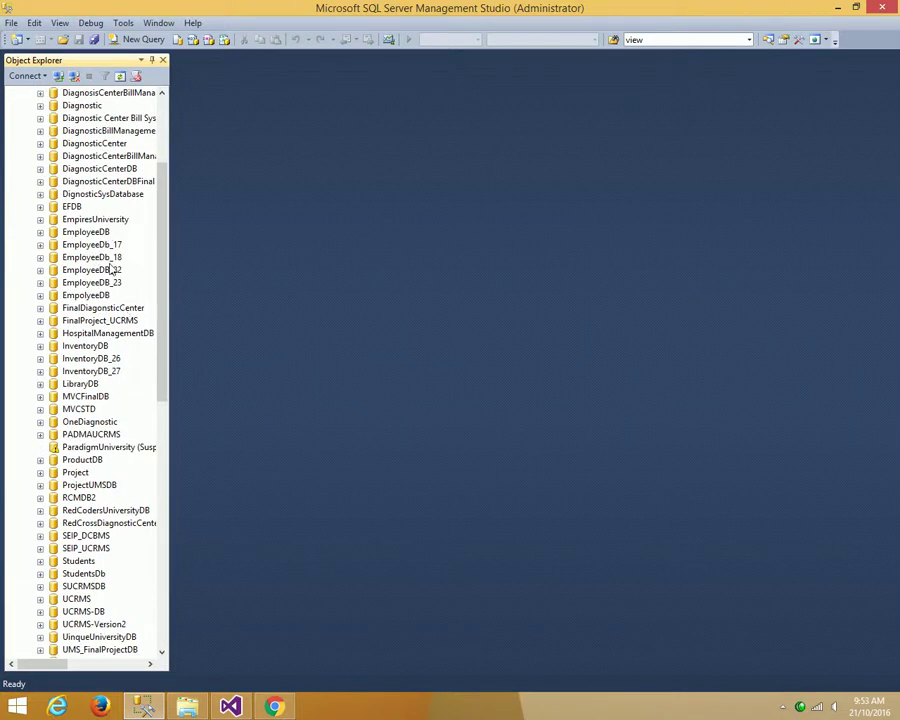
click(98, 297)
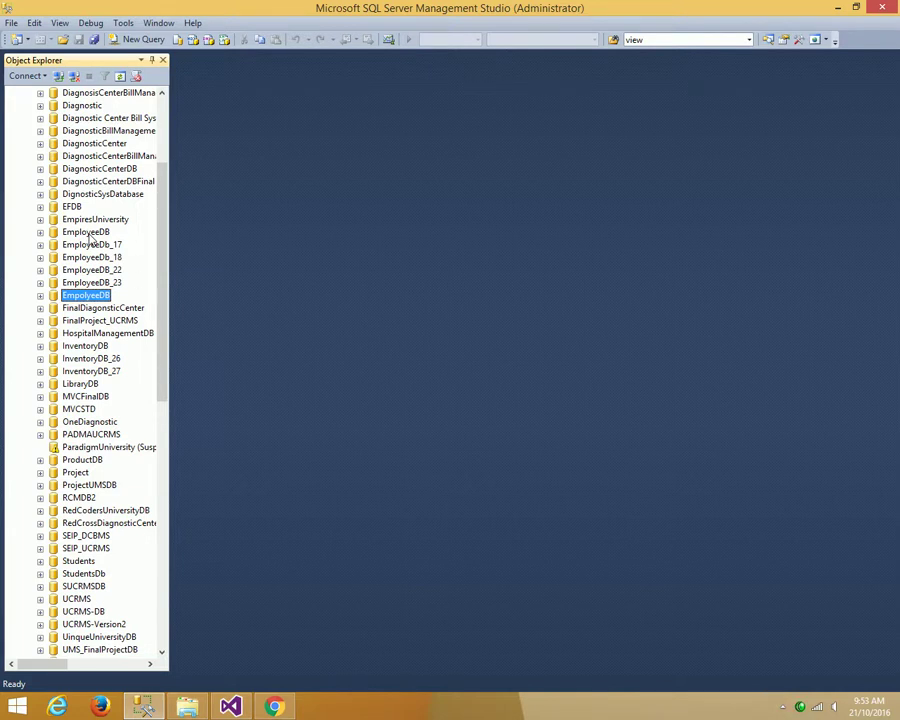
- Expand EmpolyeeDB, browse its Tables and Views folders, and start a new table under Tables
right_click(95, 300)
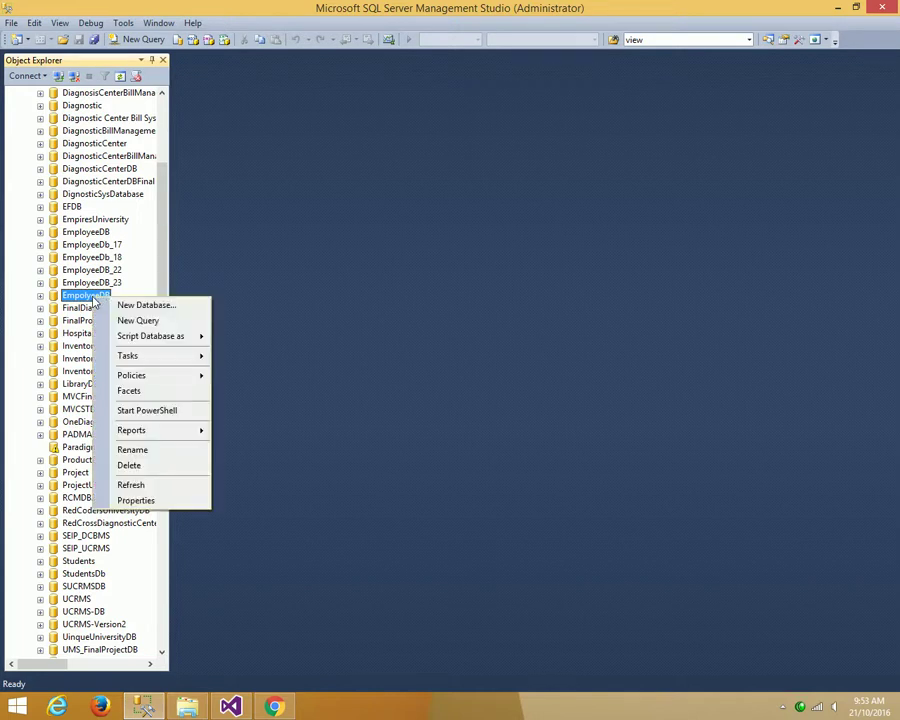
click(40, 296)
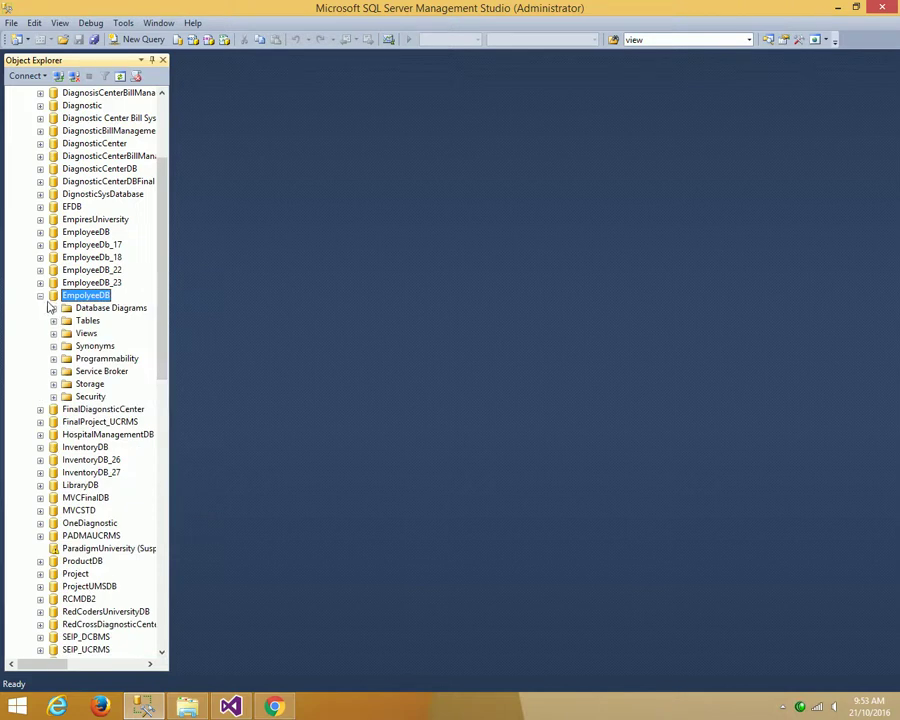
click(53, 320)
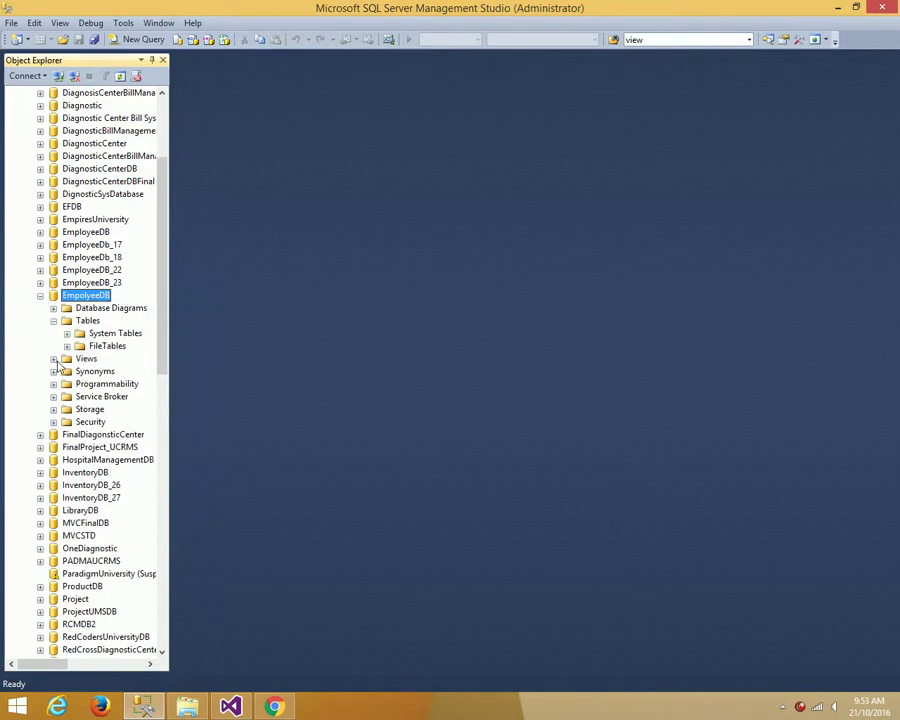
click(53, 358)
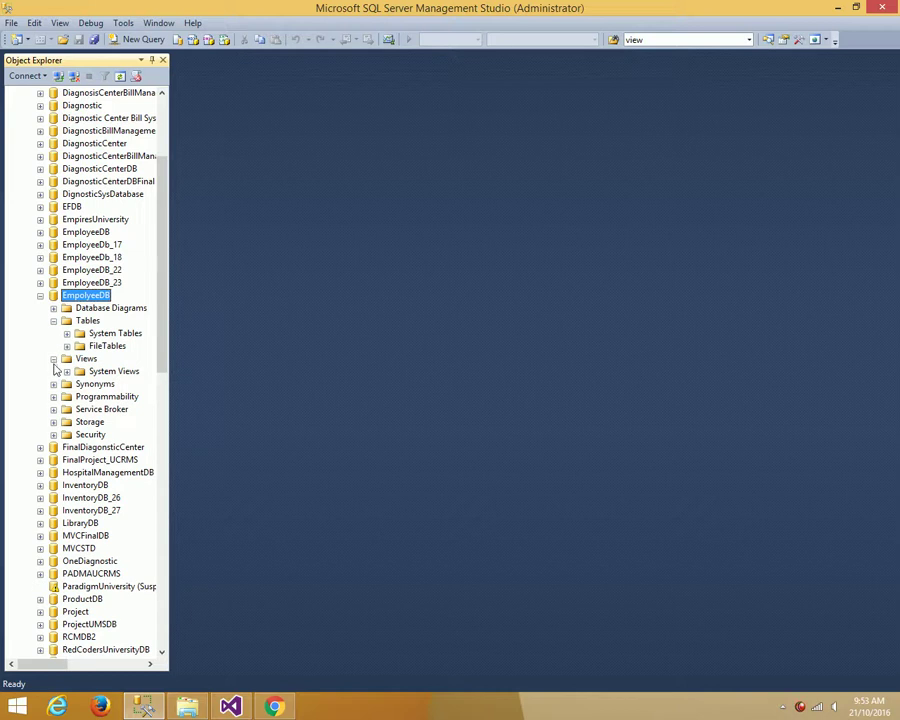
click(53, 358)
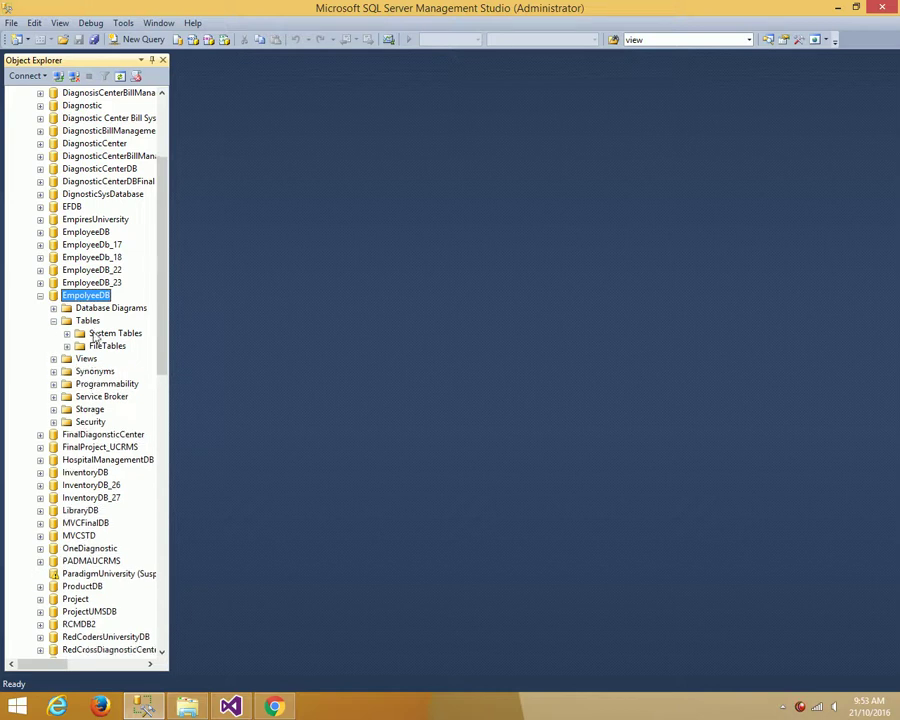
click(54, 321)
right_click(88, 321)
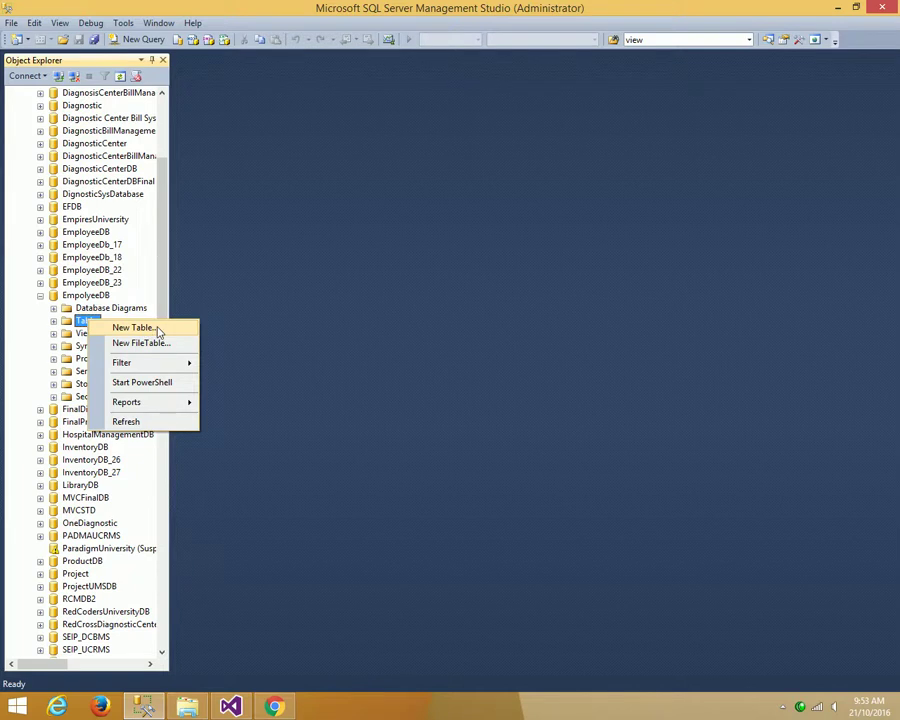
click(133, 328)
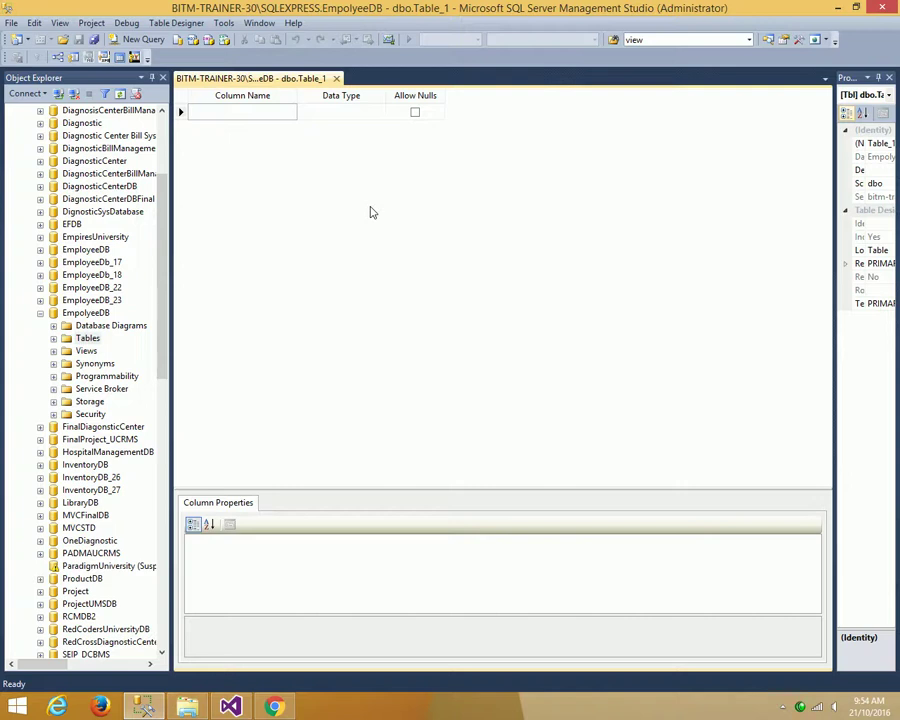
- Add an id column with data type int
click(200, 112)
text(id)
click(330, 116)
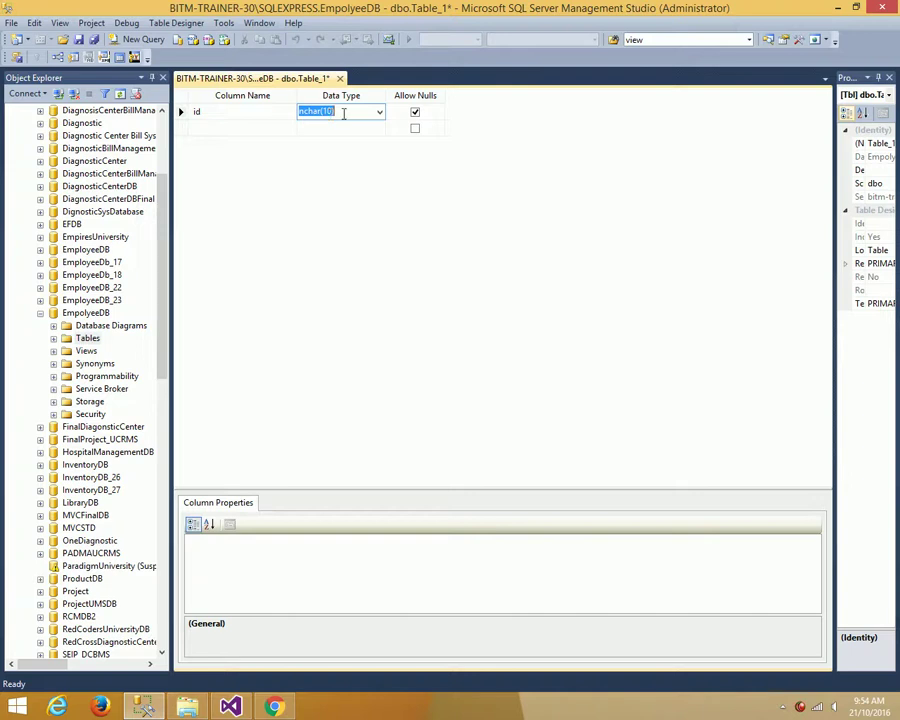
text(int)
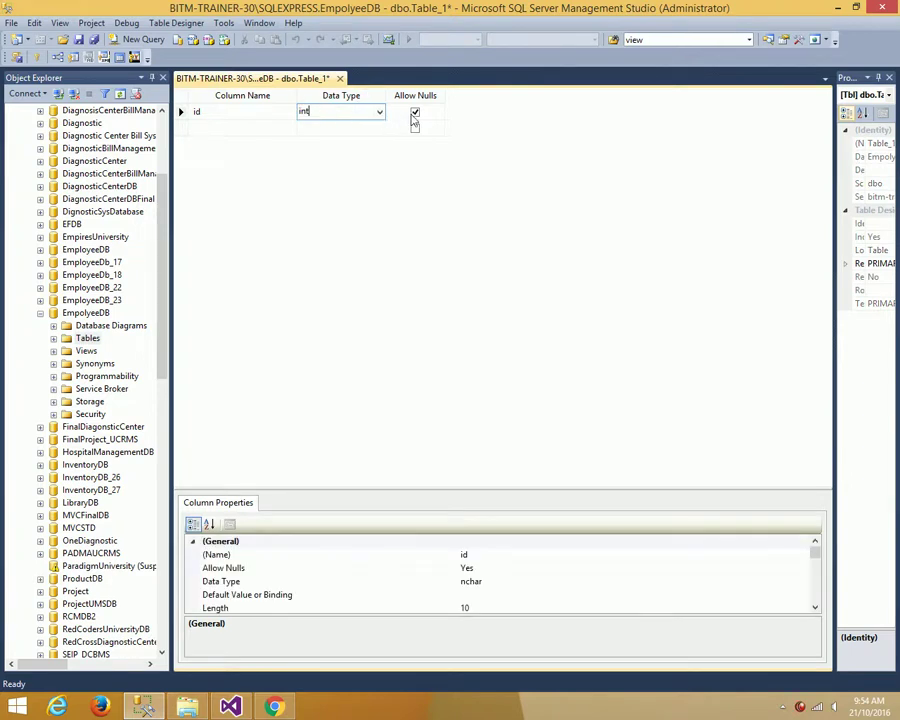
click(199, 127)
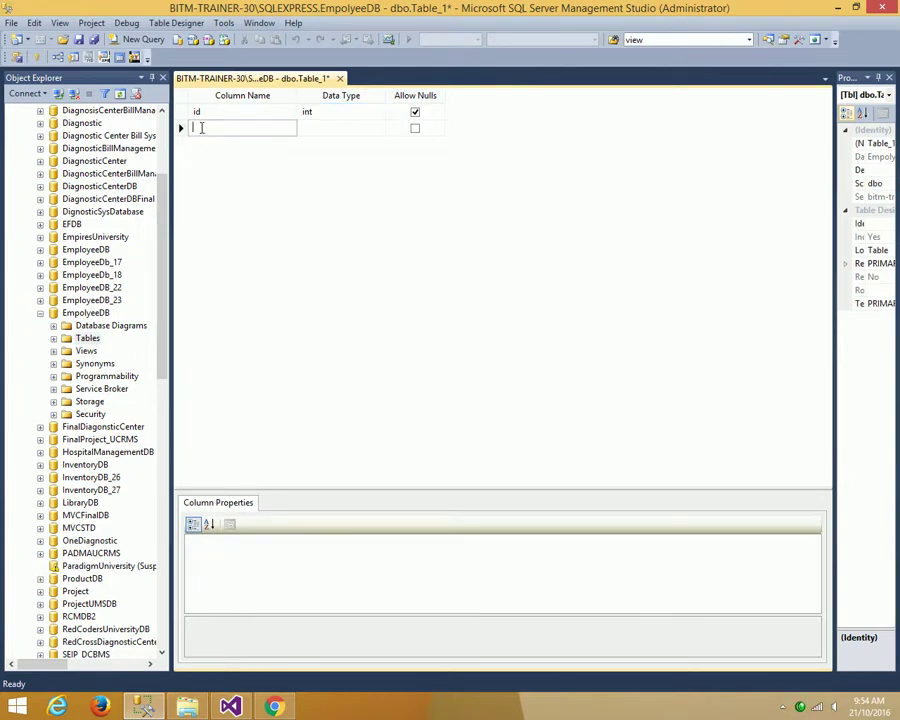
- Add a name column of type varchar(100) and an email column of type varchar
text(name)
click(316, 128)
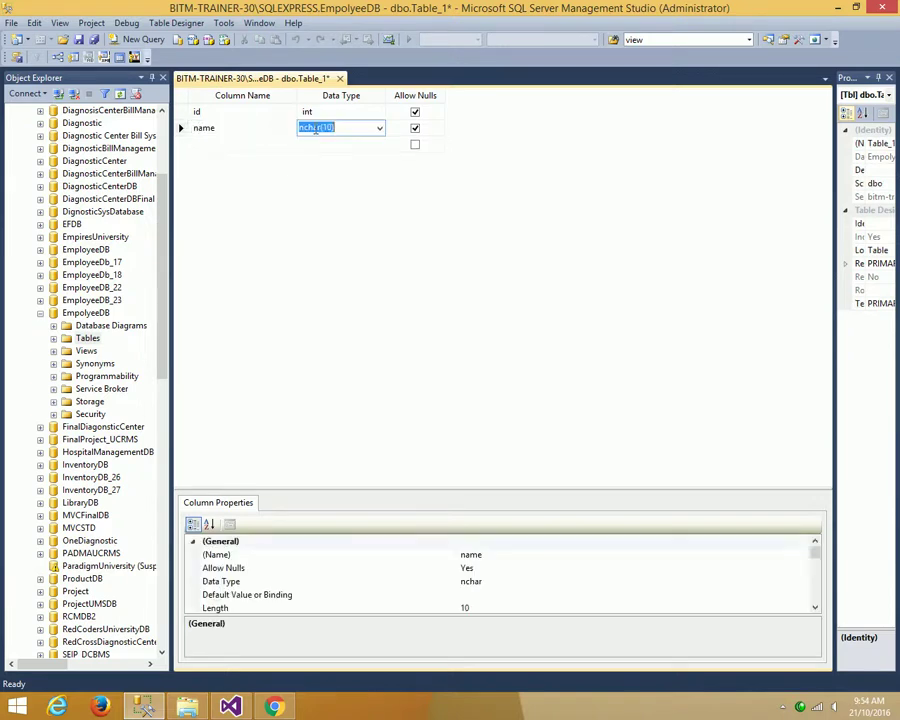
text(v)
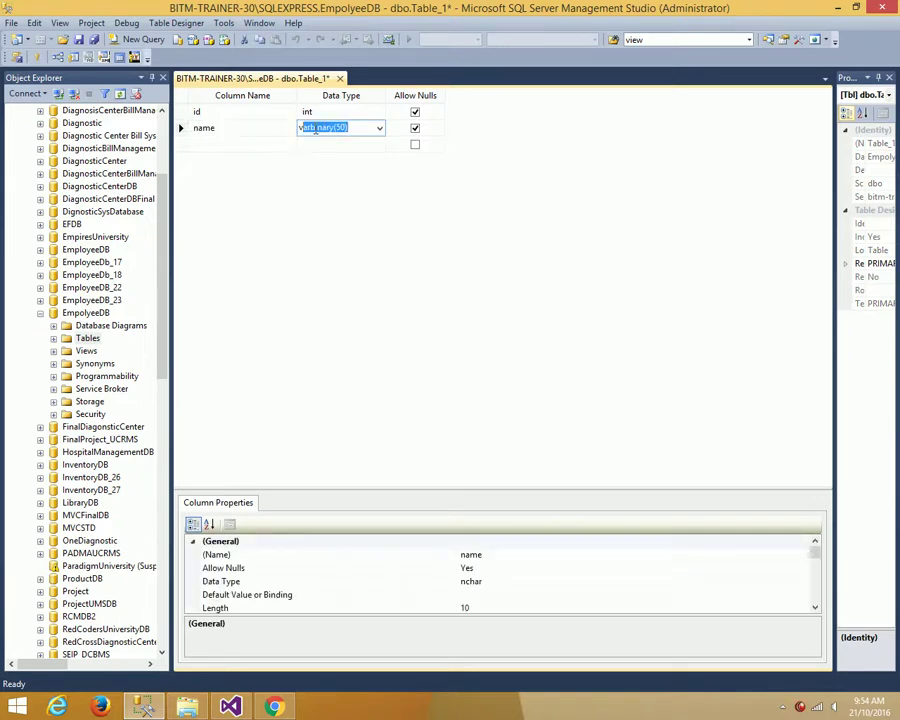
text(archar(10)
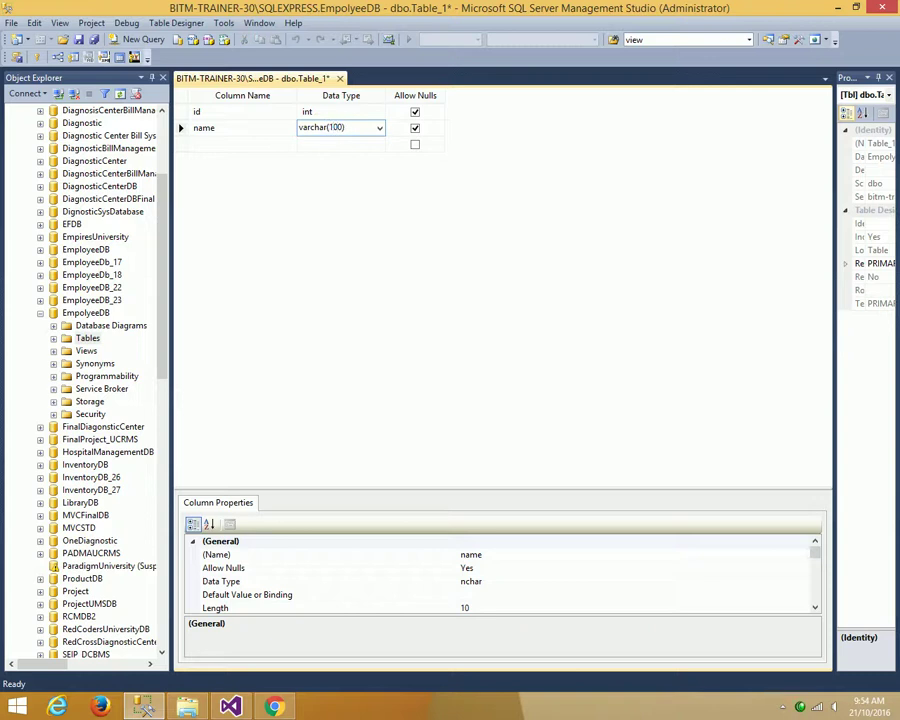
drag(344, 128, 331, 128)
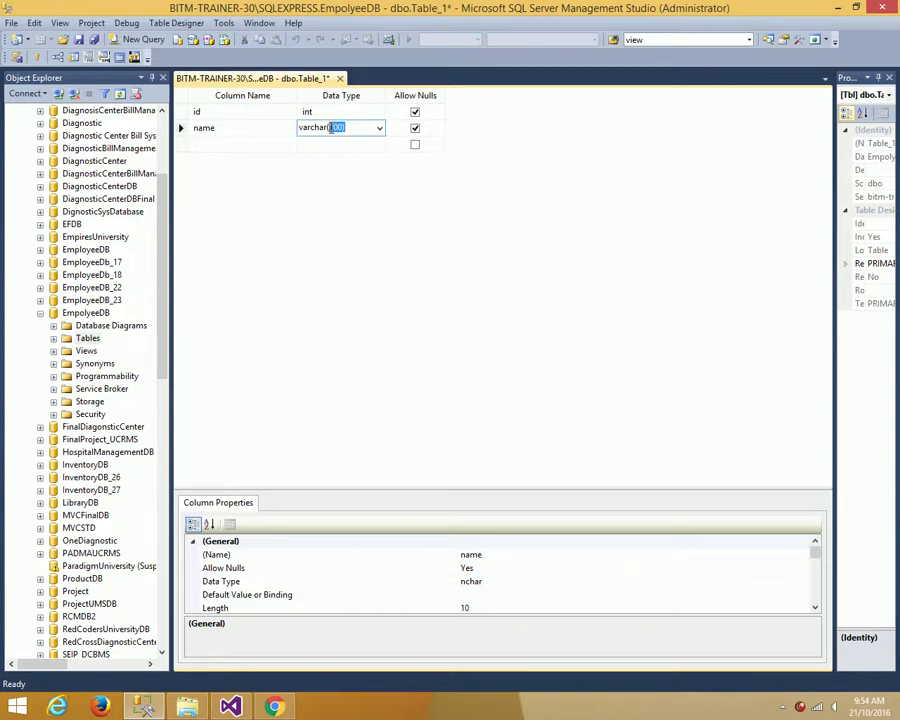
click(243, 145)
text(email)
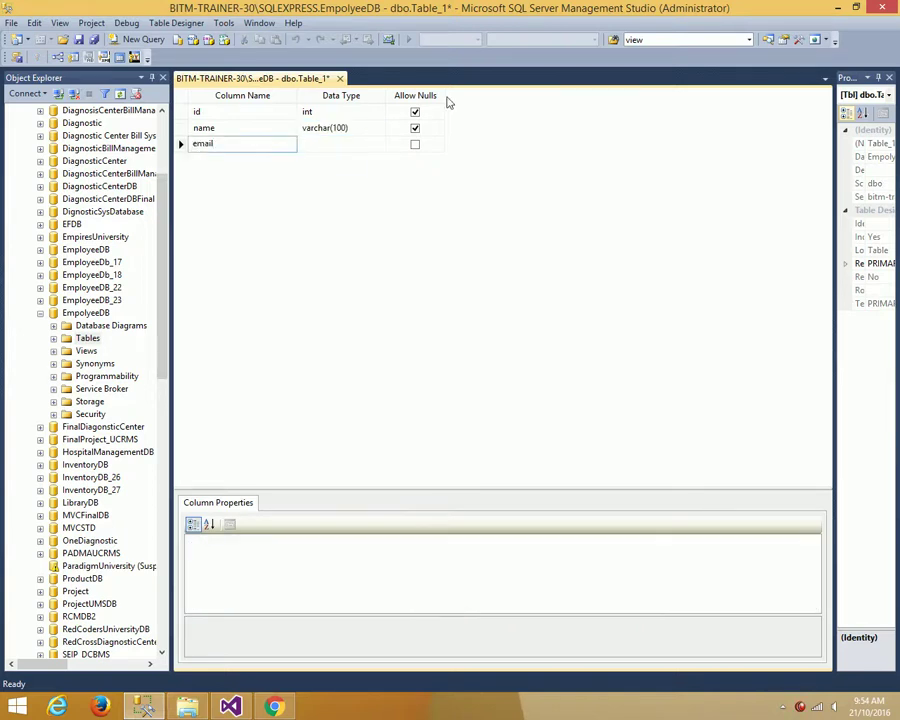
click(313, 145)
text(varchar()
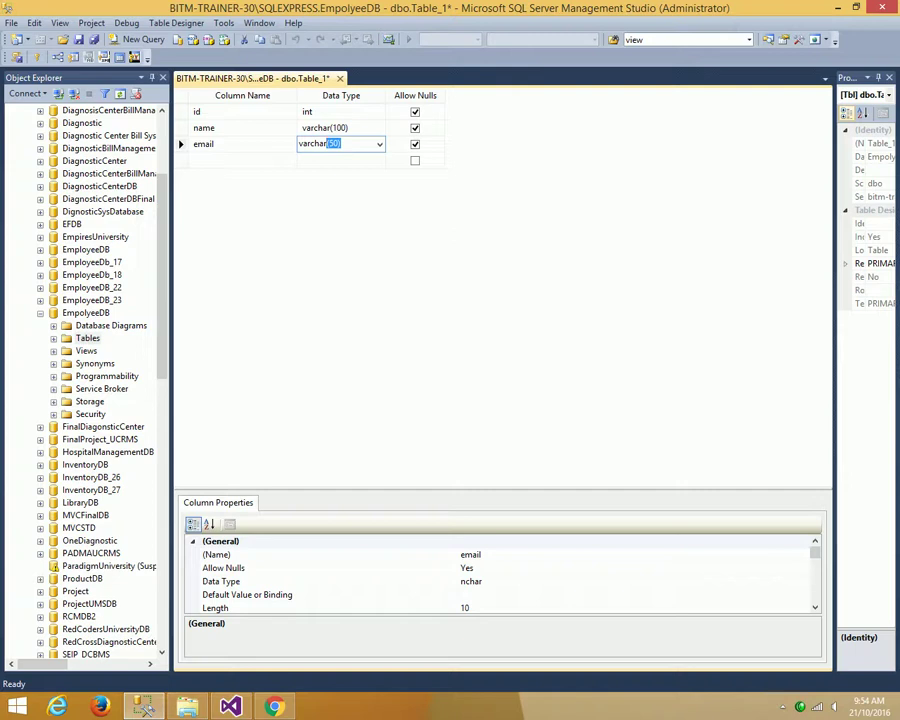
text(5)
text(100)
- Set email to varchar(100) and add a contactNo column of type varchar(50)
click(236, 158)
text(contactNo)
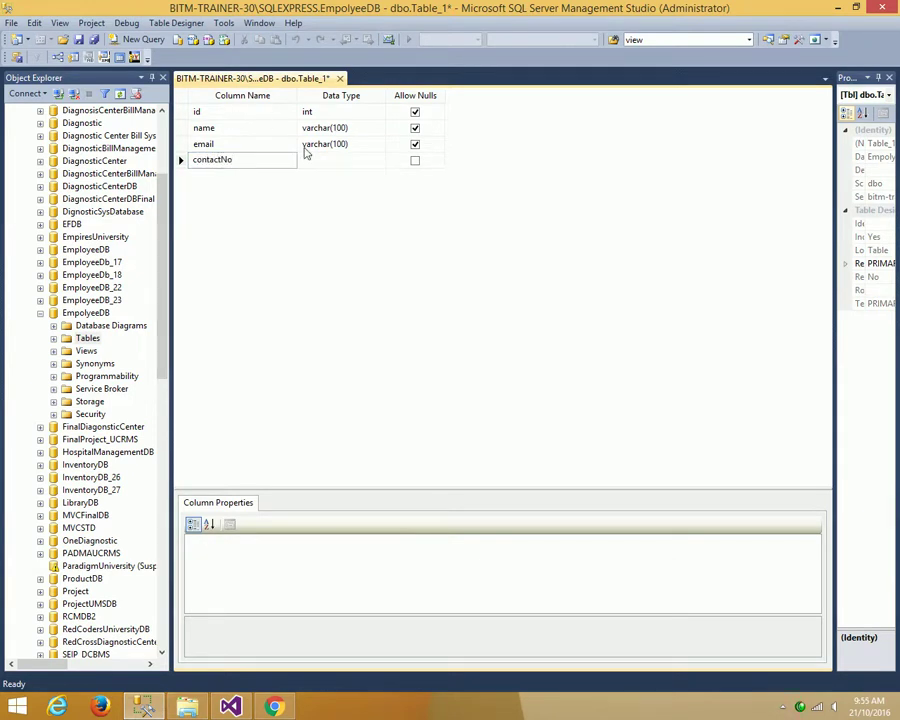
click(306, 158)
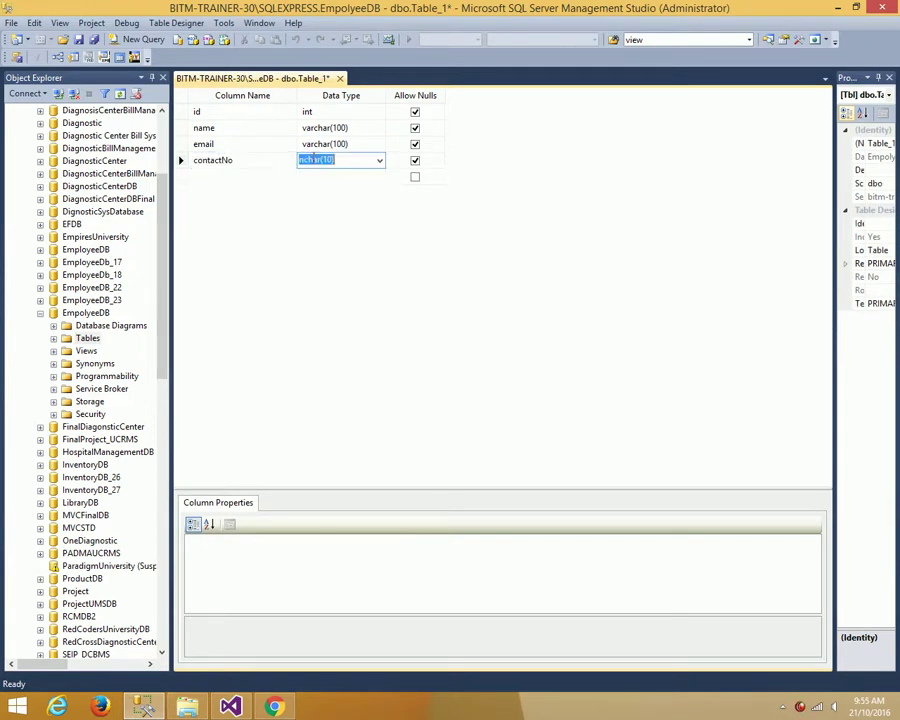
text(varc)
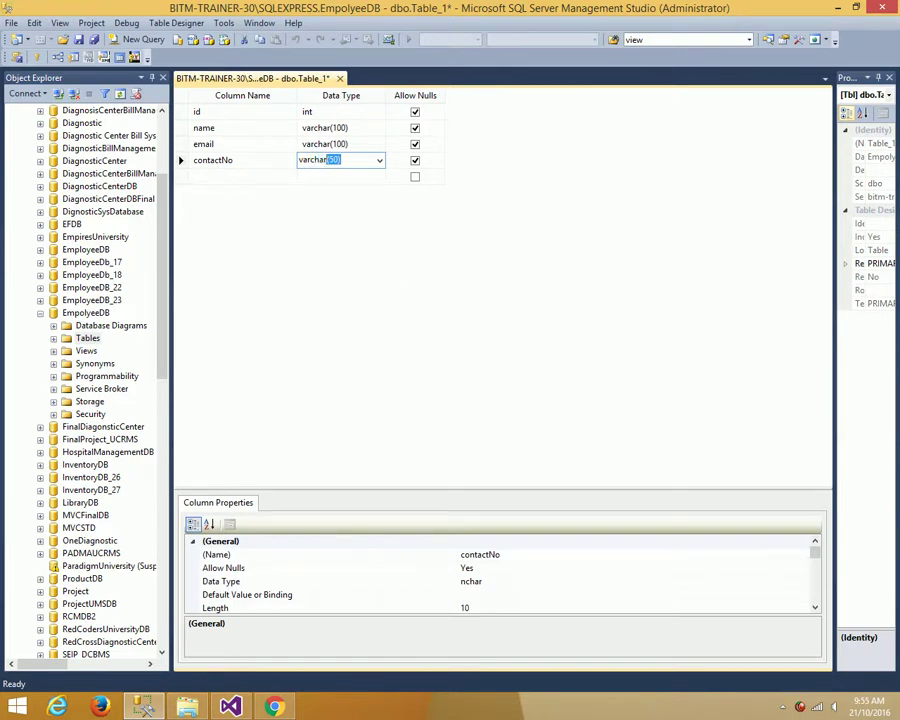
- Add a bloodGroup column of type varchar(3)
click(228, 178)
text(bloodGroup)
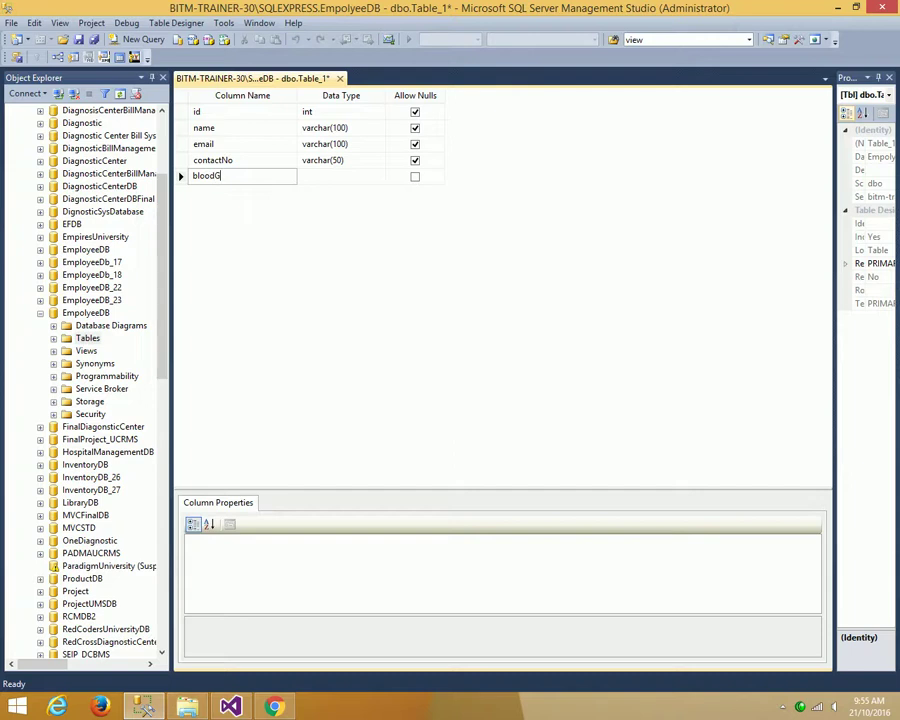
click(316, 177)
text(var)
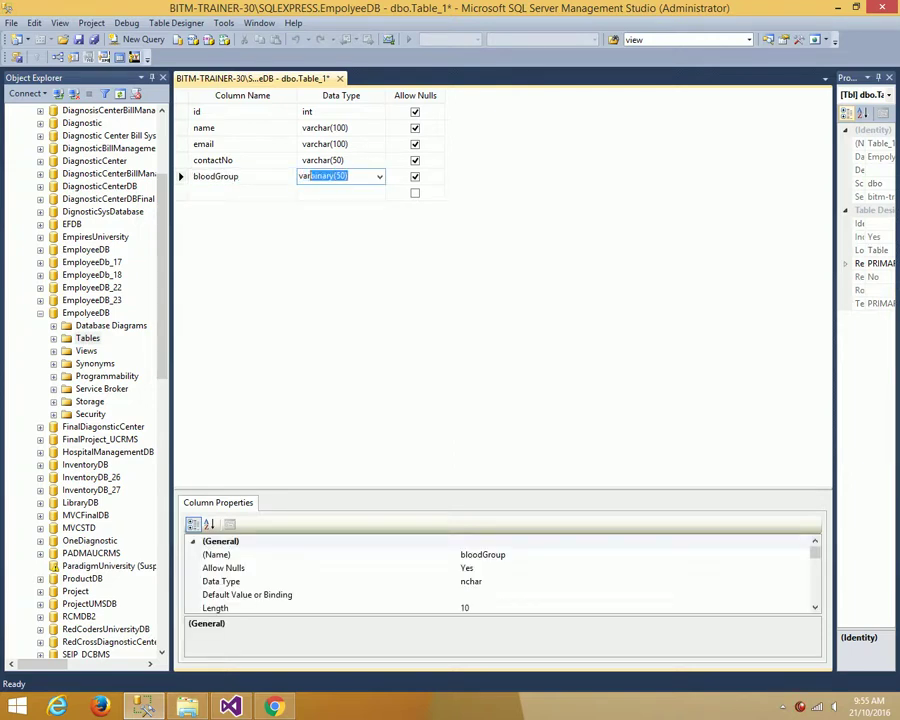
text(cha)
text(r(5)
key(BackSpace)
key(BackSpace)
- Add an address column of type varchar(150)
click(233, 191)
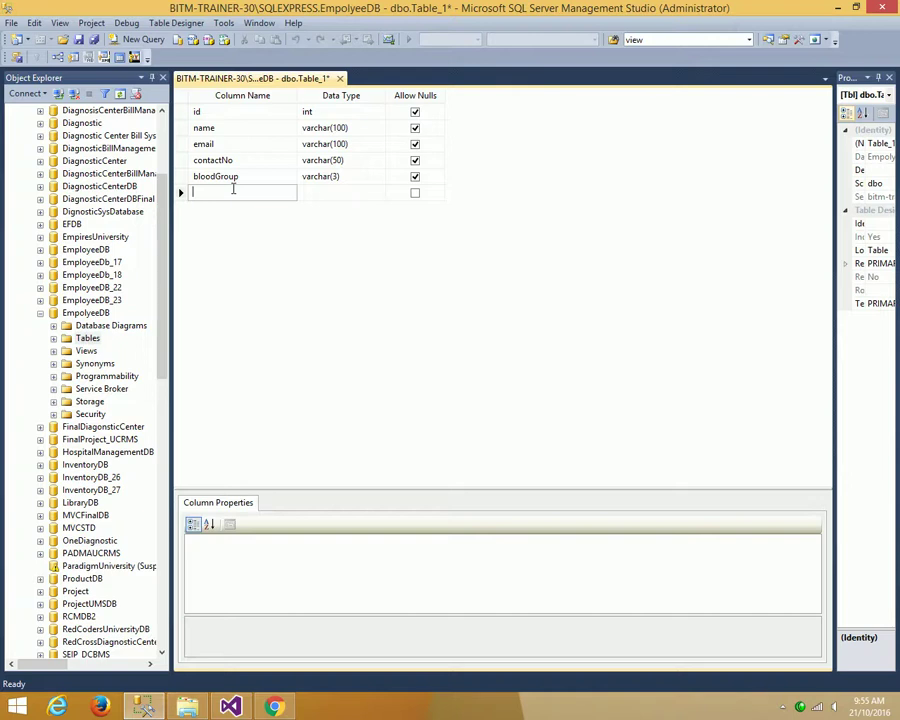
text(address)
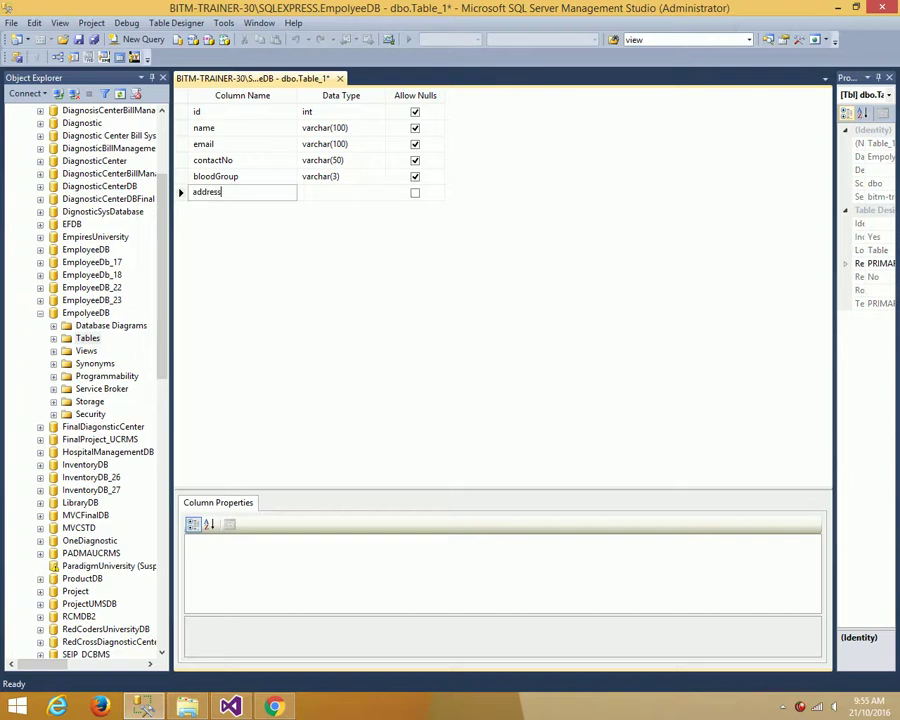
key(Tab)
text(varch)
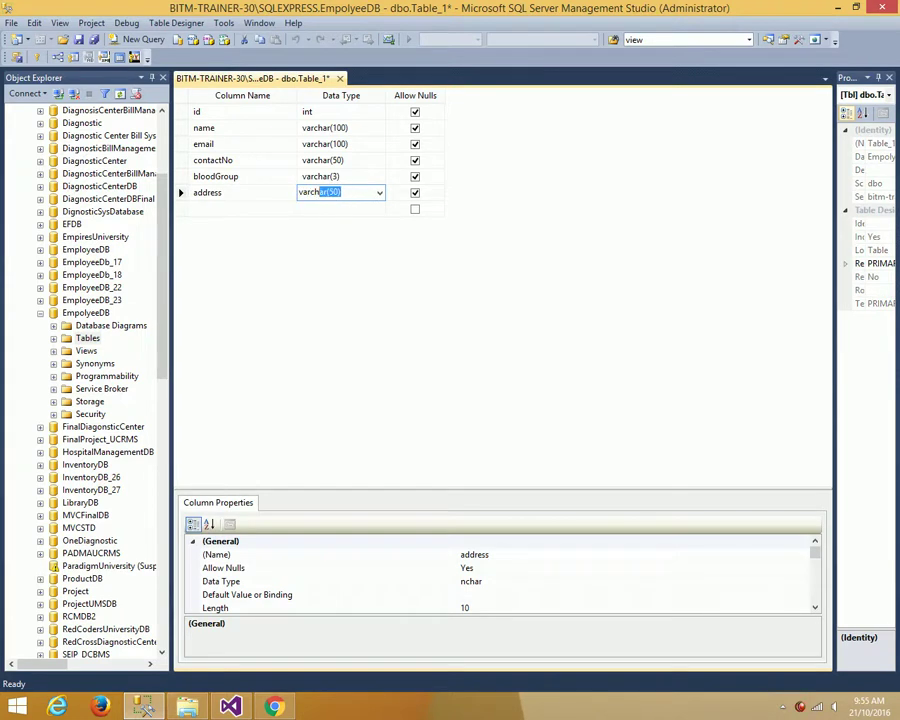
text(ar(50)1)
- Set the id column as the table's primary key
click(183, 111)
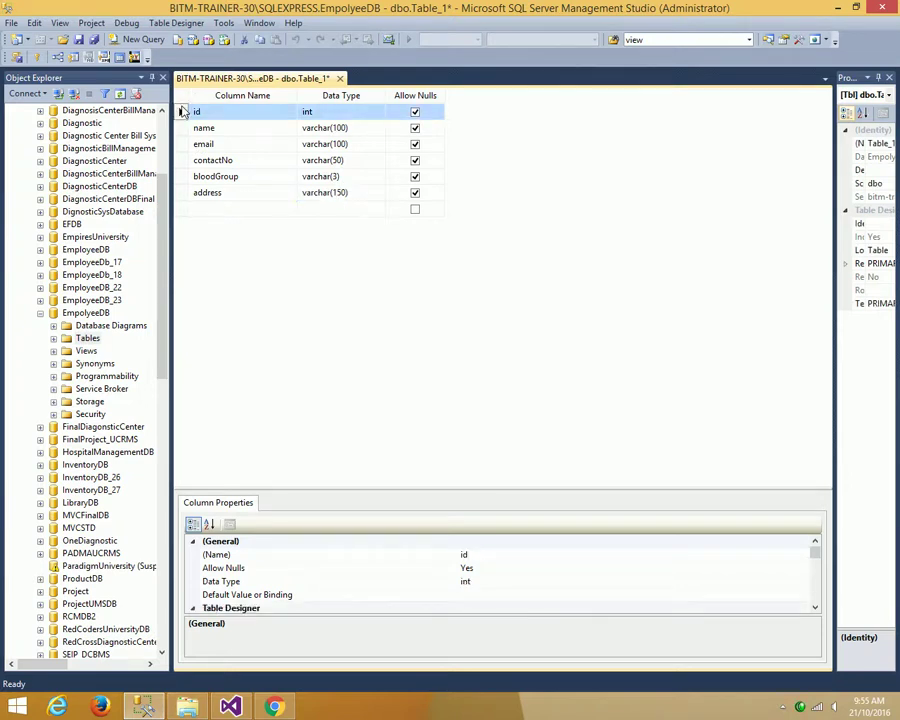
right_click(183, 111)
click(200, 115)
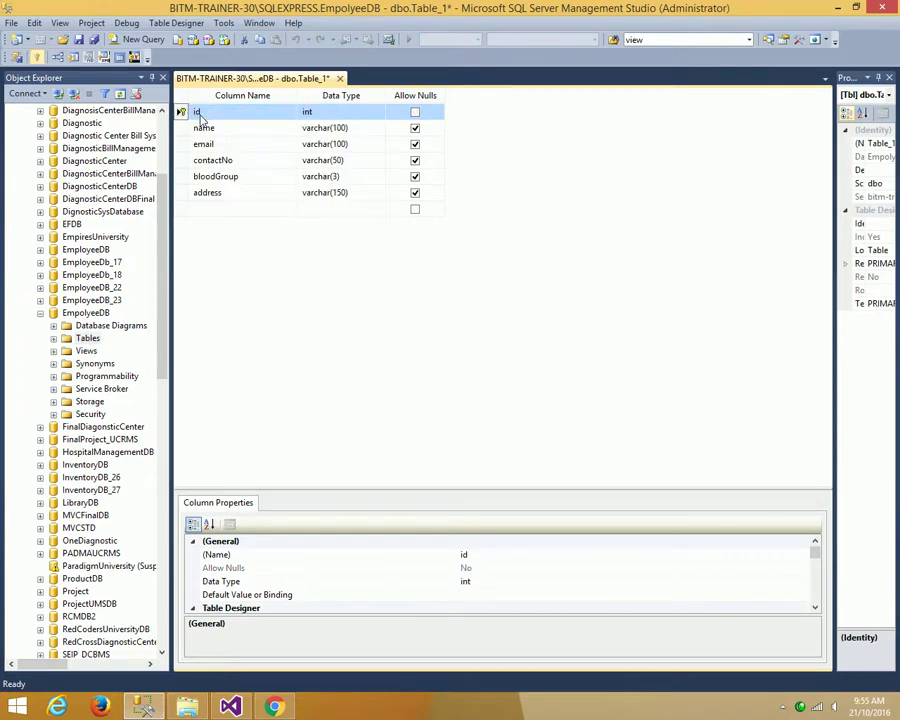
- Make id an identity column with seed 1 and increment 1
drag(424, 483, 410, 297)
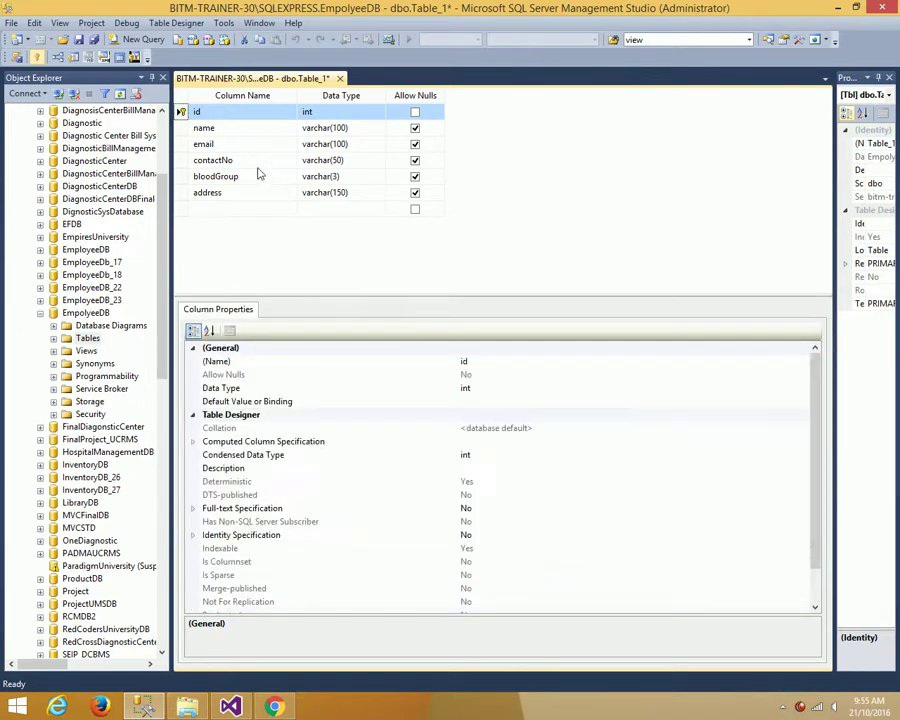
click(193, 536)
click(484, 547)
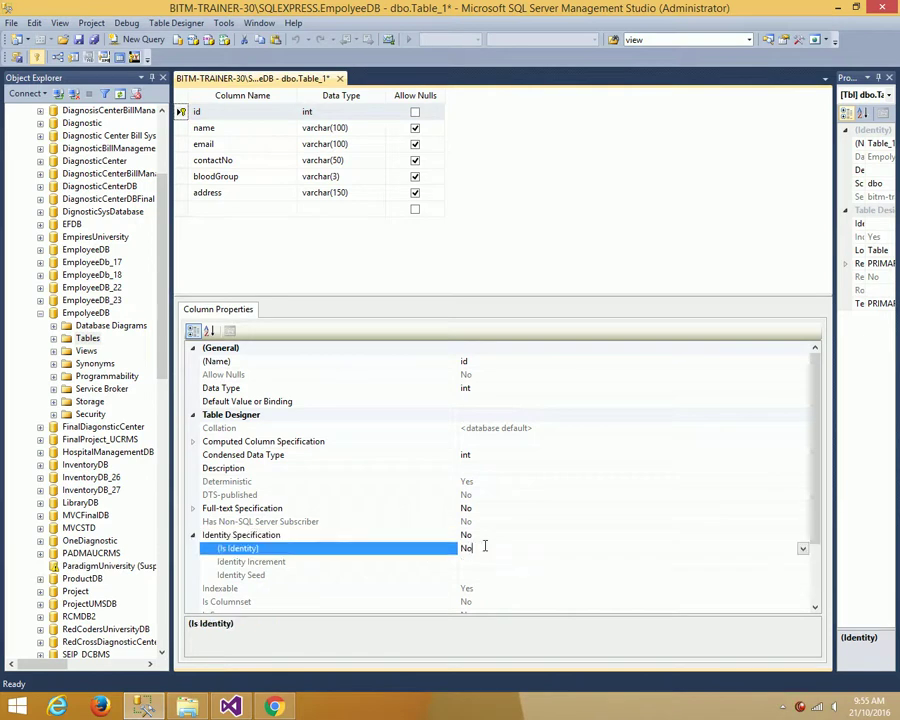
click(802, 549)
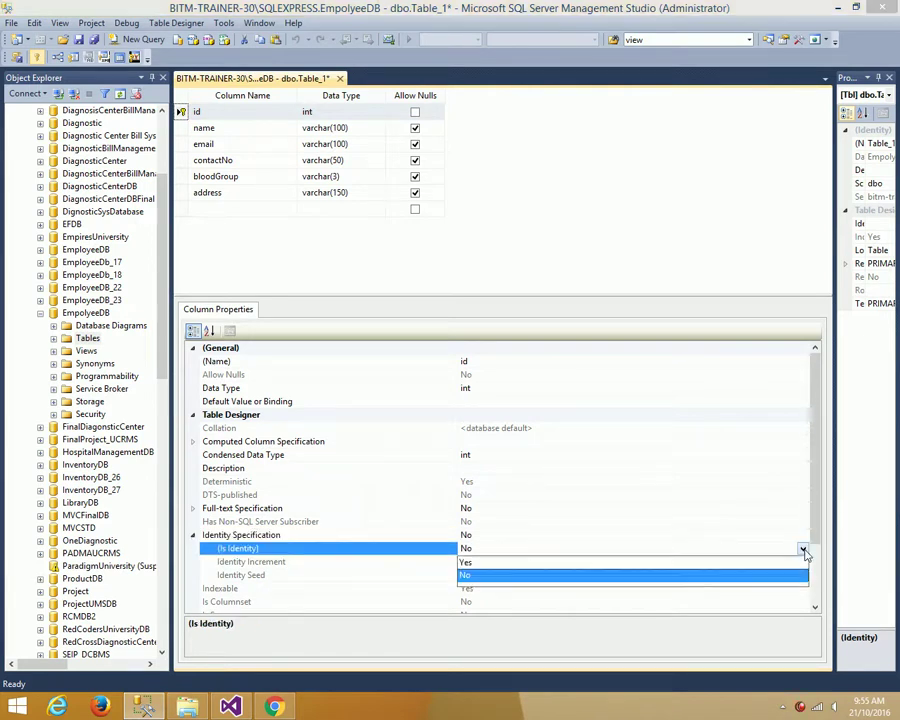
click(484, 563)
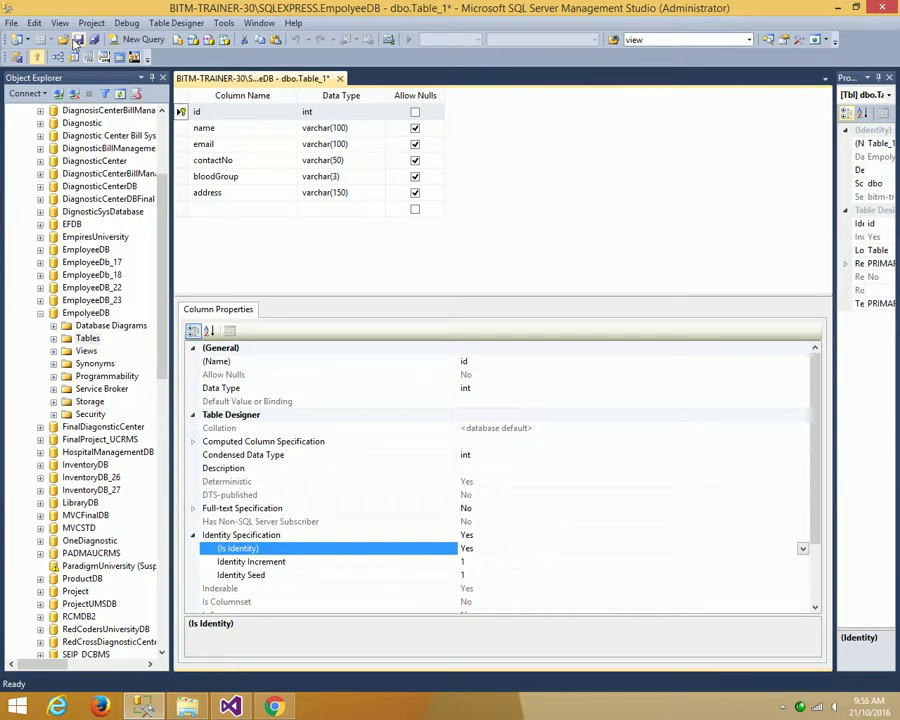
click(77, 40)
- Save the new table under the name Table_Employee
click(368, 349)
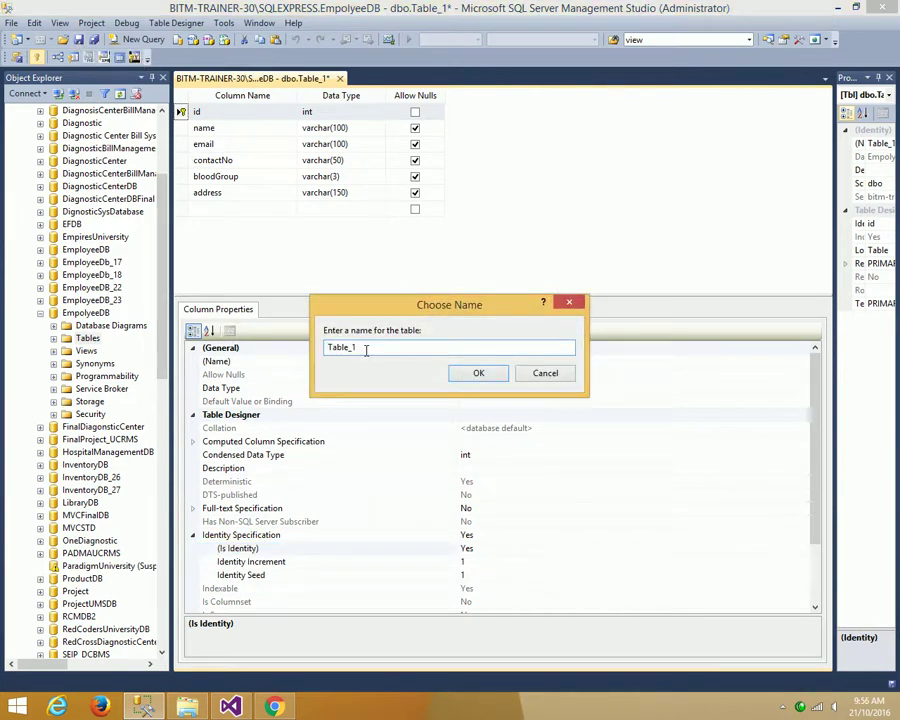
key(BackSpace)
text(Employee)
click(470, 373)
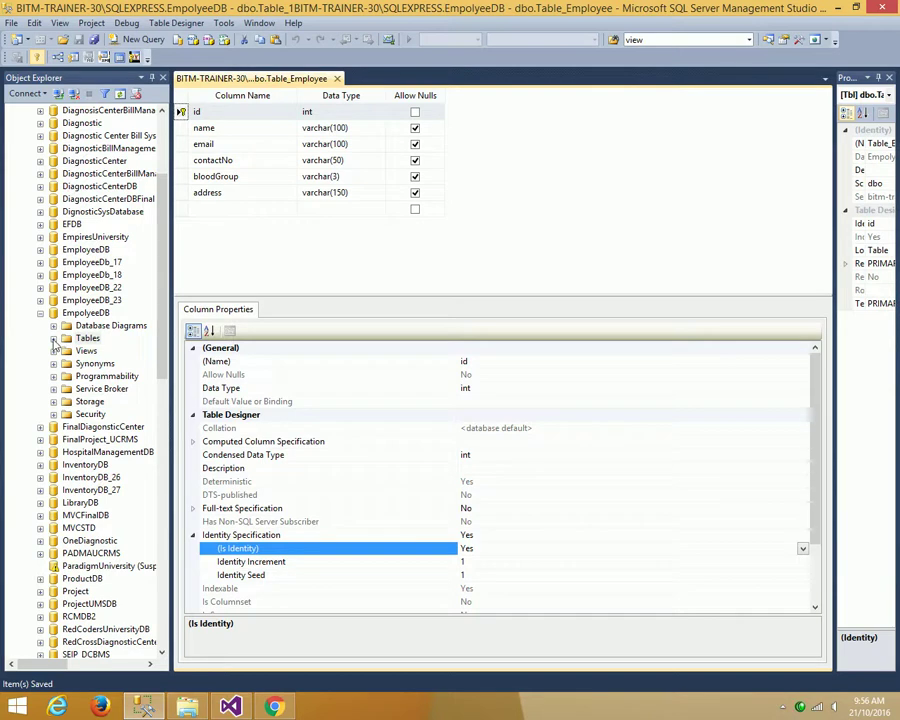
- Refresh EmpolyeeDB's Tables folder so dbo.Table_Employee appears in Object Explorer
click(54, 339)
right_click(86, 340)
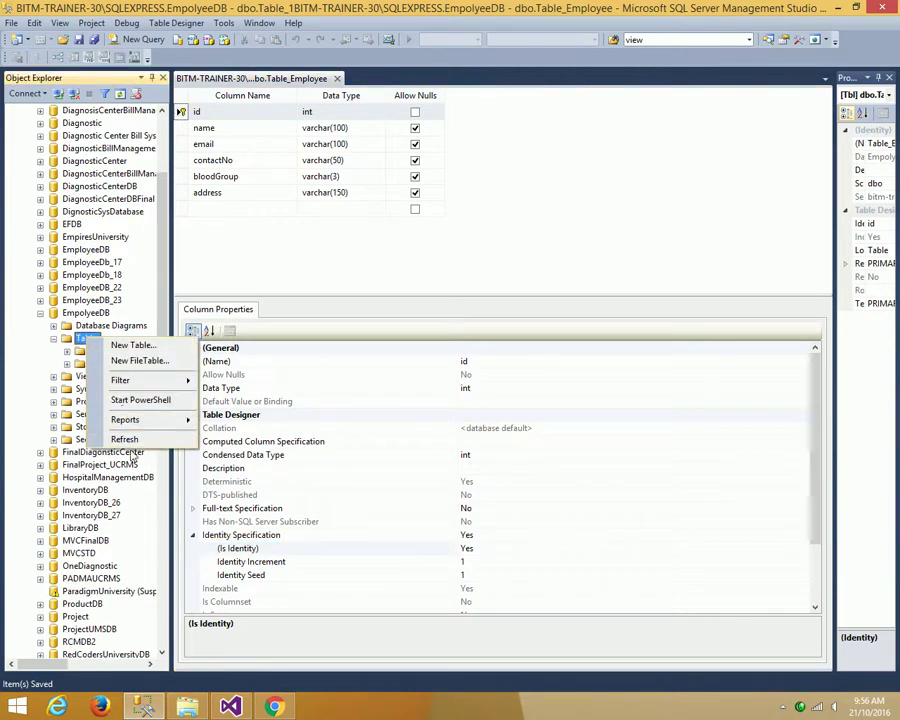
click(120, 439)
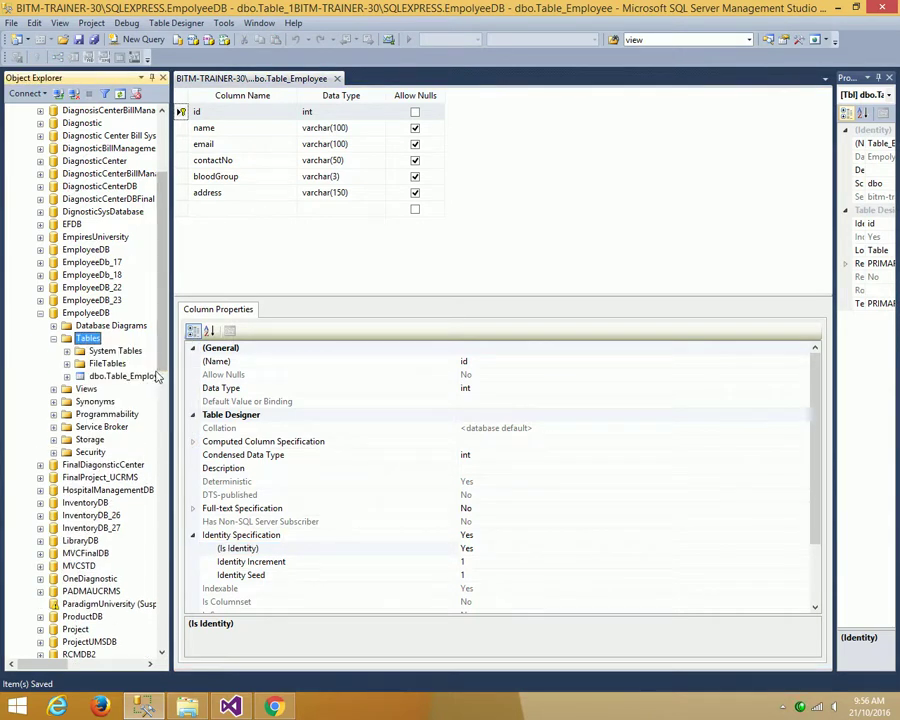
drag(165, 372, 268, 370)
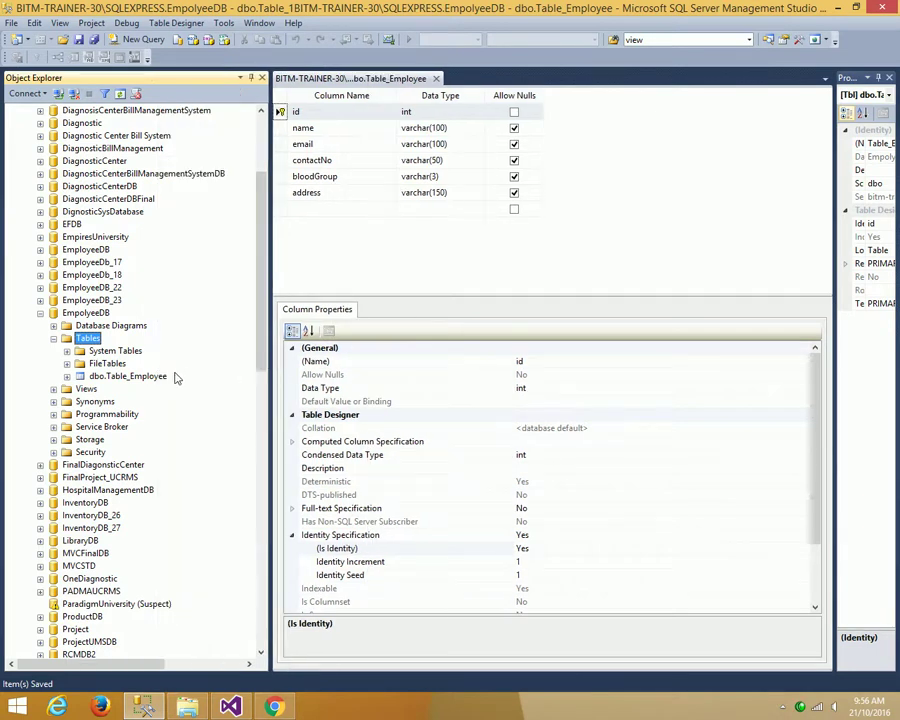
right_click(158, 377)
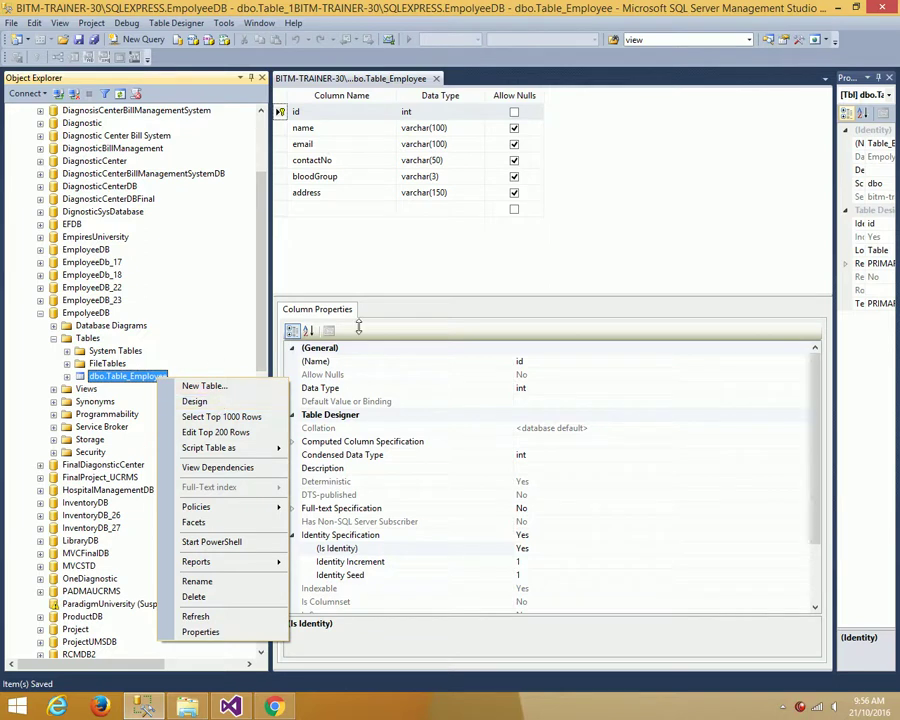
click(430, 80)
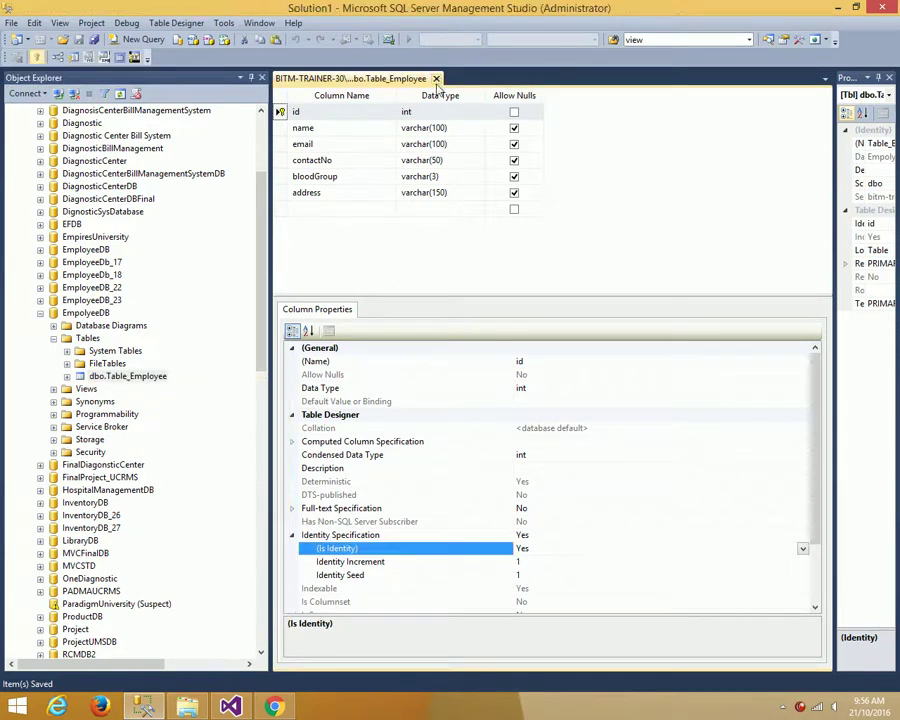
- Reopen Table_Employee in Design, uncheck Allow Nulls for name and email, save, and close
click(436, 78)
right_click(119, 360)
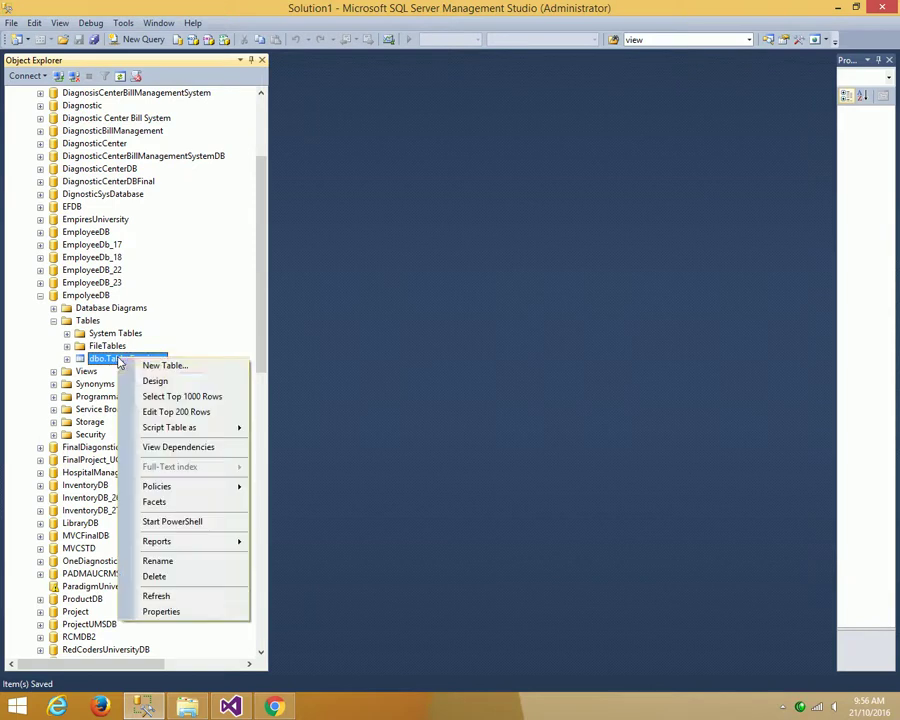
click(145, 382)
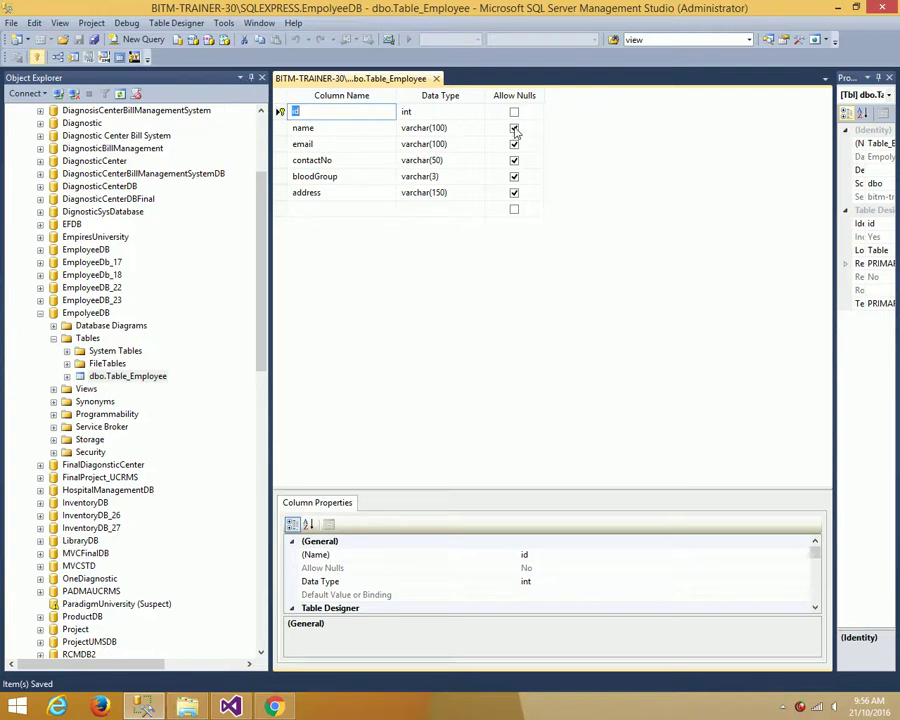
click(514, 128)
click(514, 144)
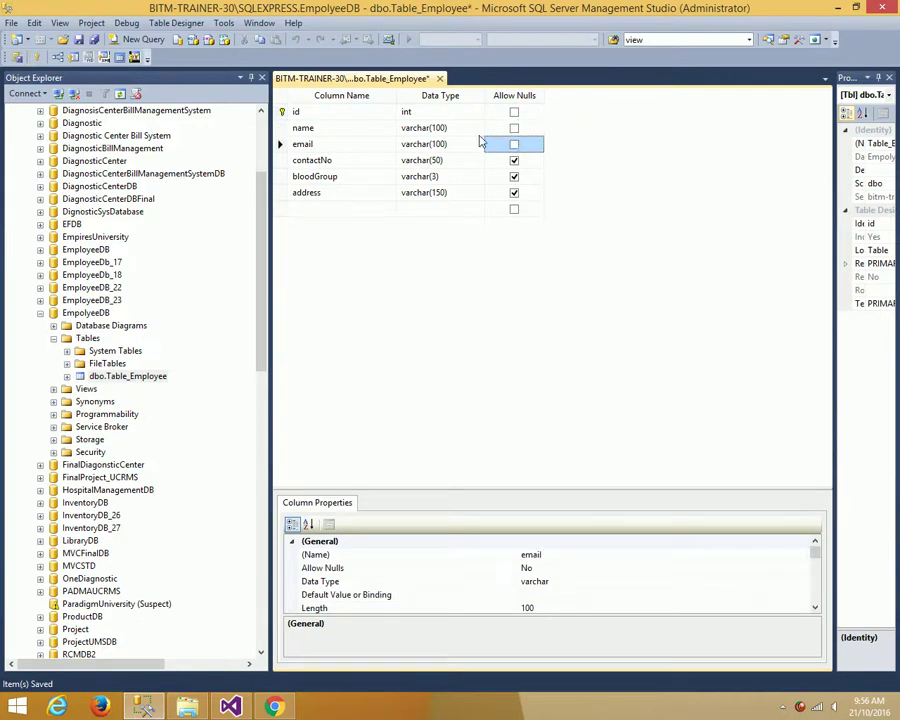
click(80, 40)
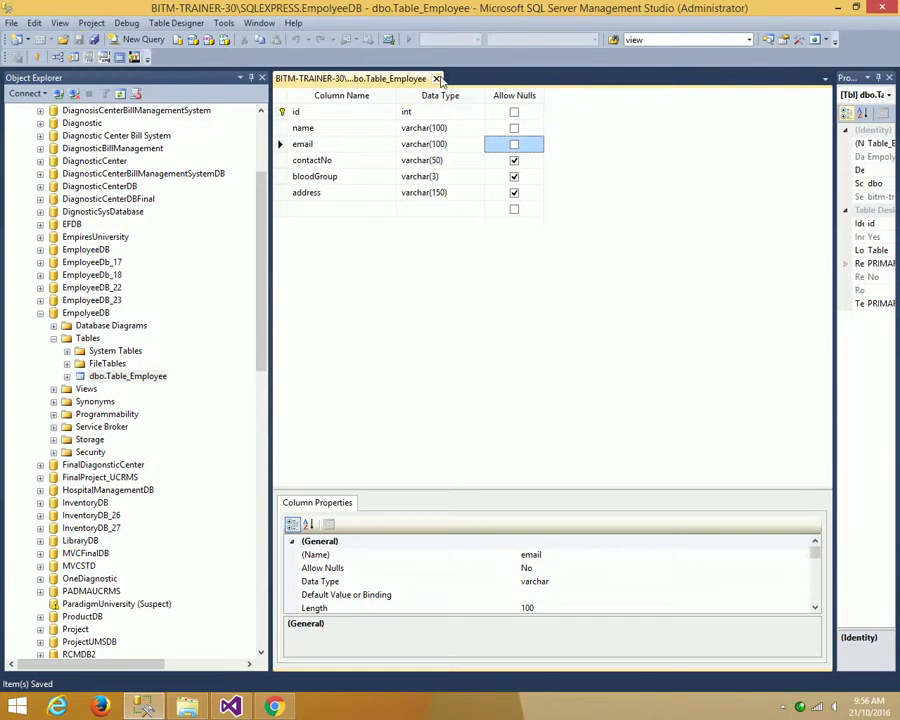
click(436, 78)
- Run Select Top 1000 Rows on dbo.Table_Employee to show its six empty columns
right_click(145, 362)
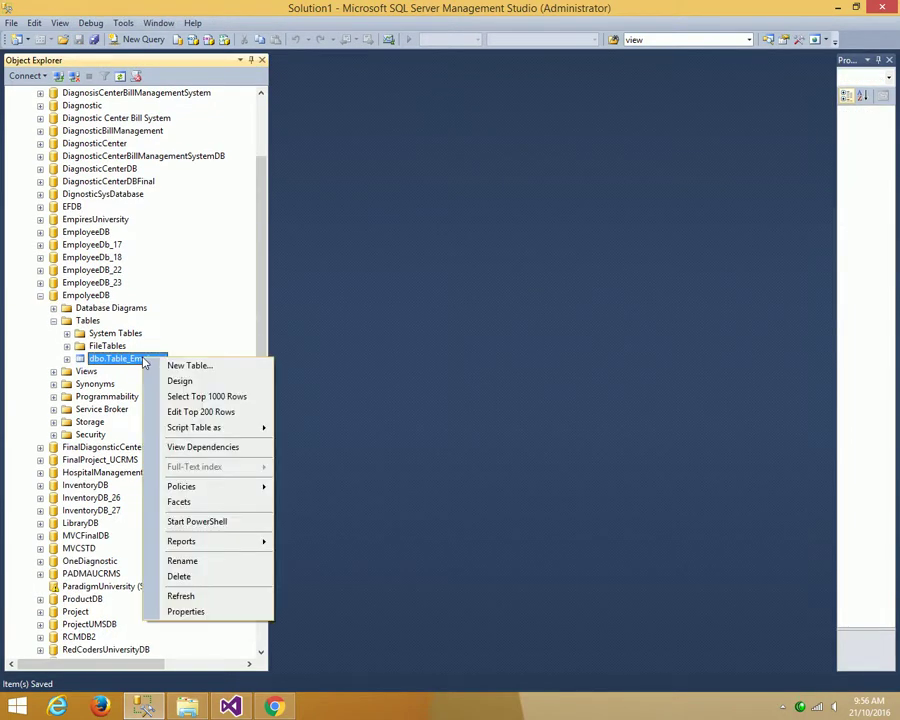
click(184, 396)
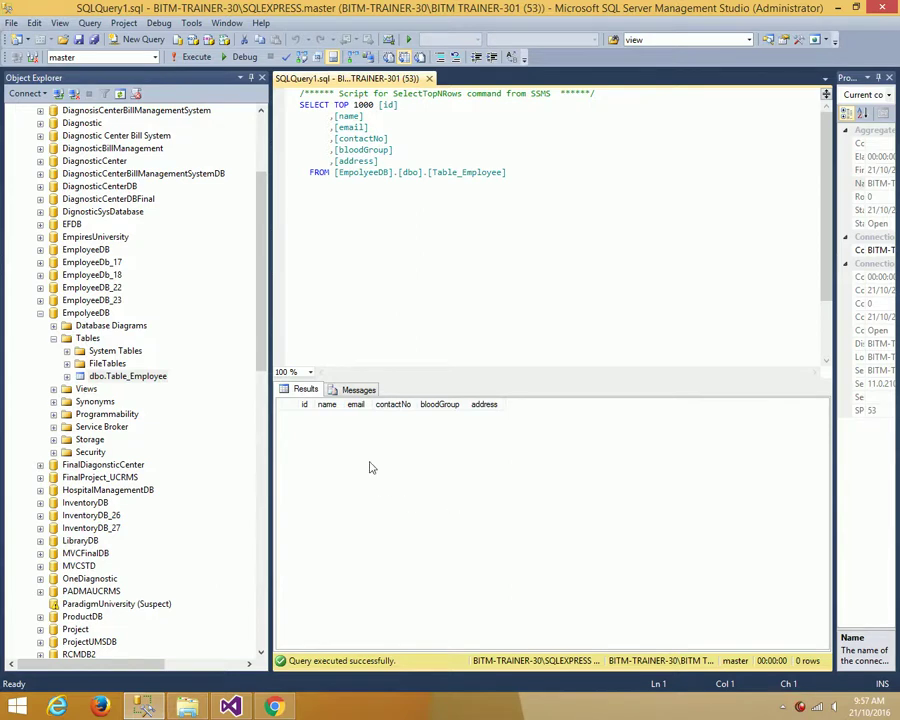
- In Edit Top 200 Rows, enter the first employee's name, email, contact number, blood group A, and address
right_click(124, 376)
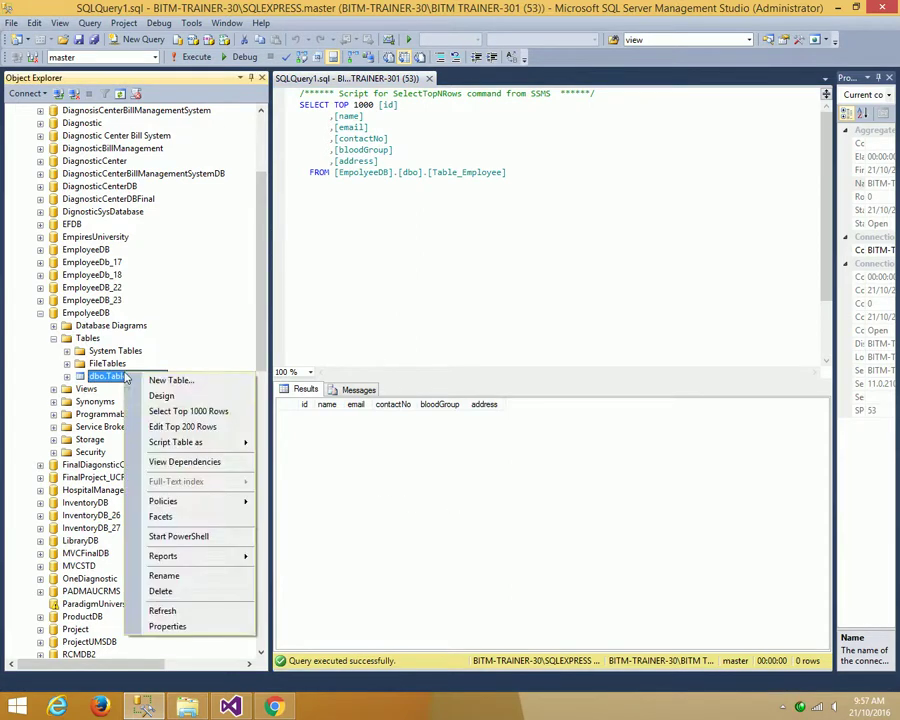
click(165, 427)
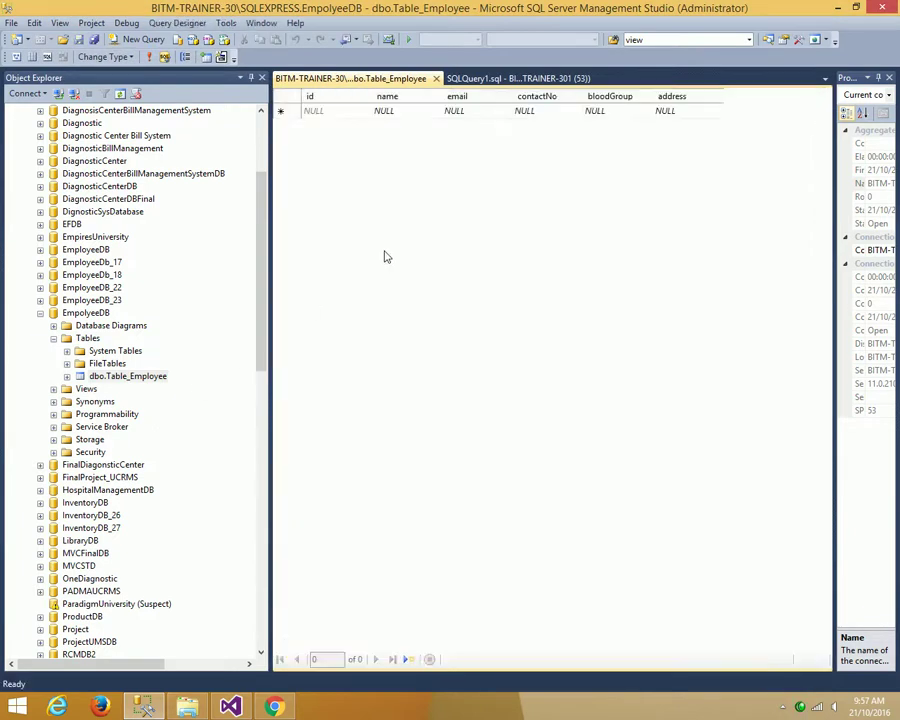
click(353, 111)
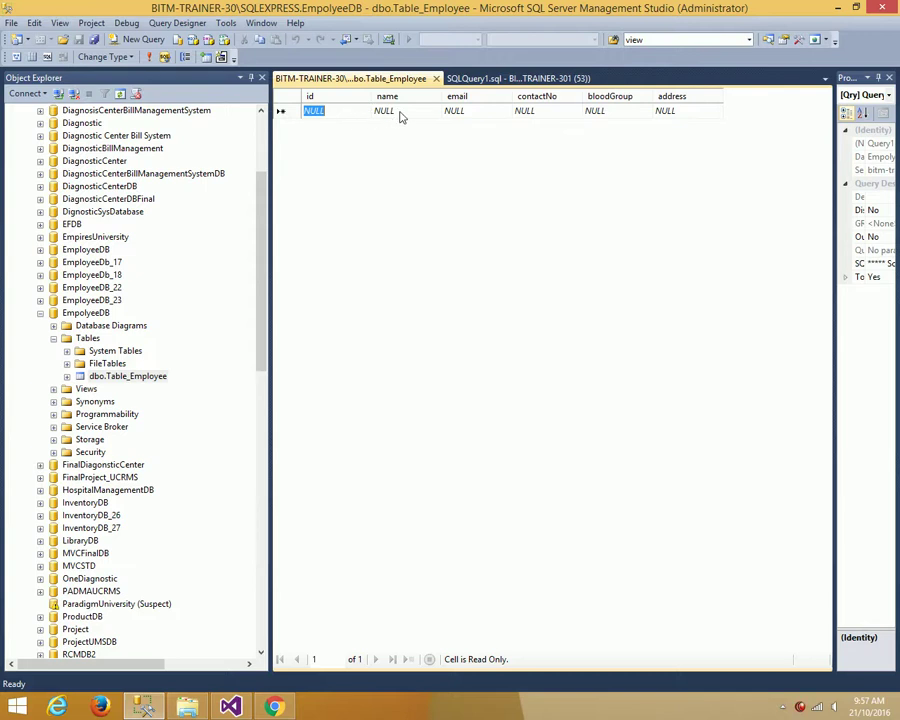
click(400, 111)
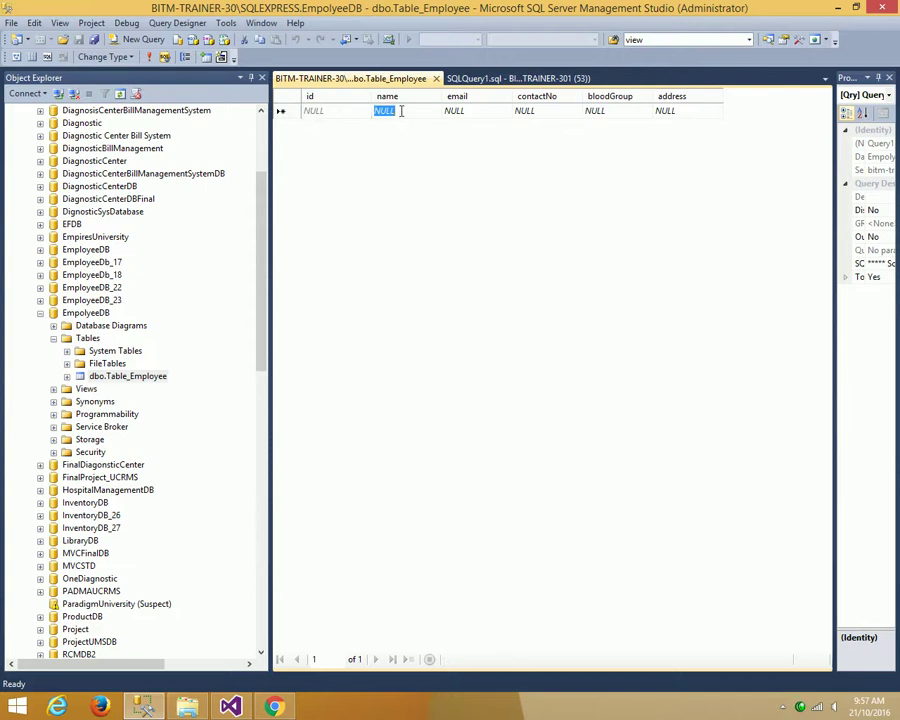
text(Zaman)
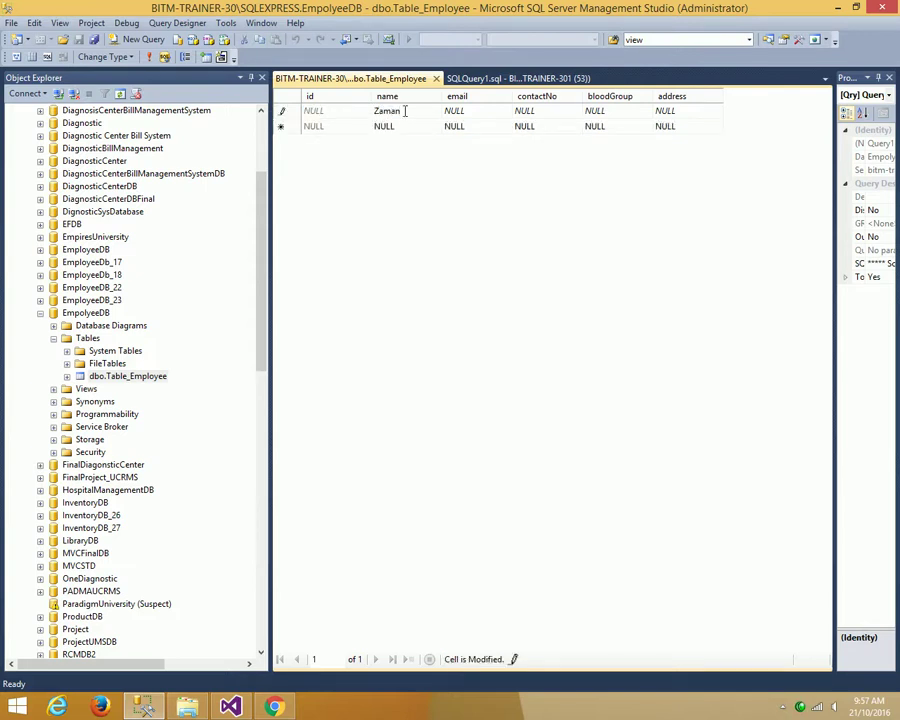
click(455, 111)
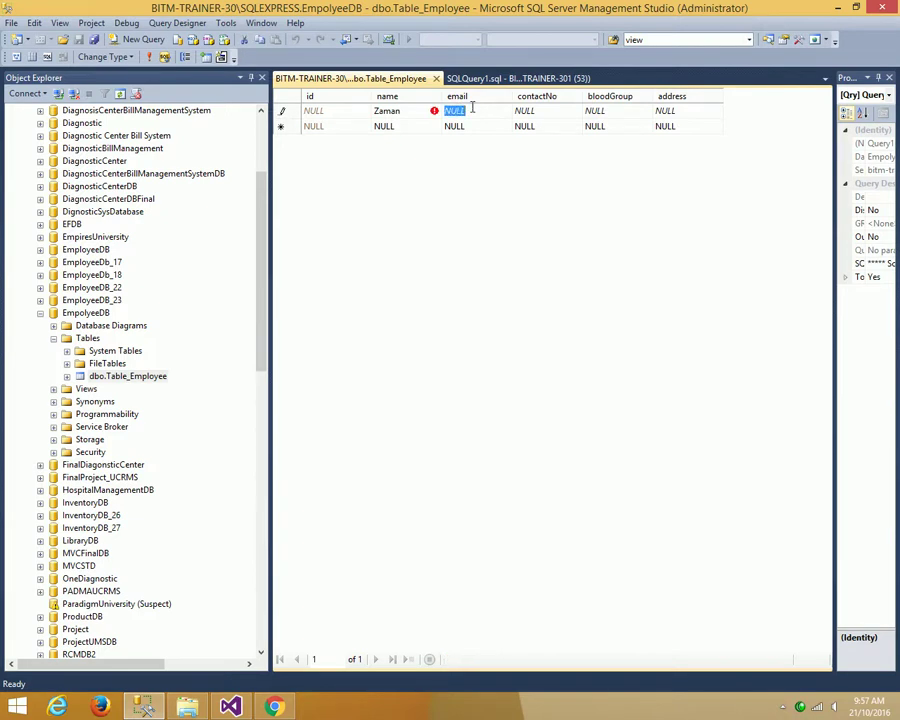
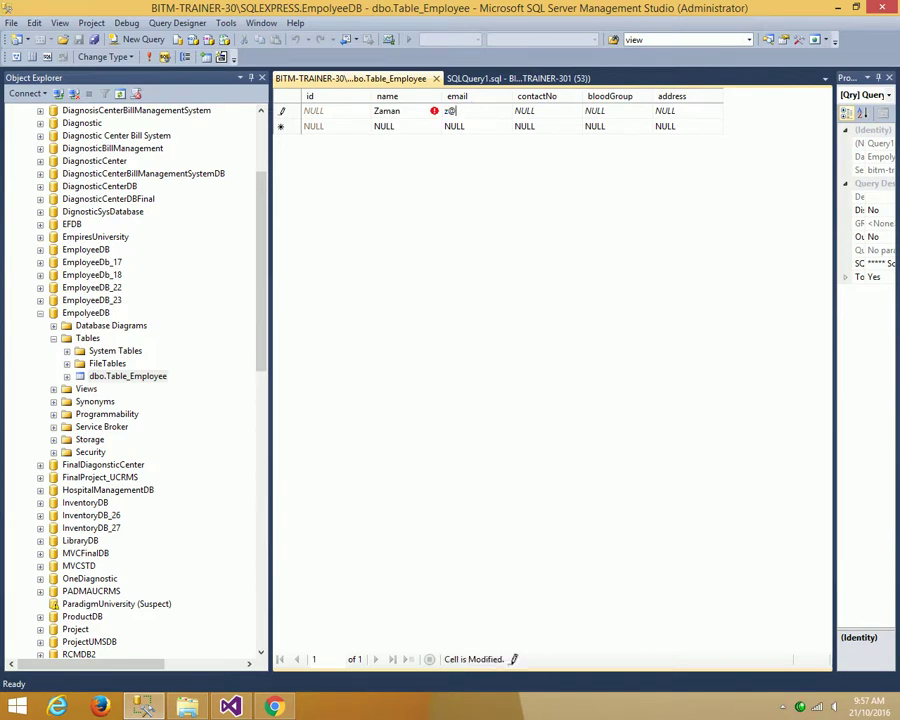
click(536, 112)
text(01982345)
click(597, 111)
text(A+)
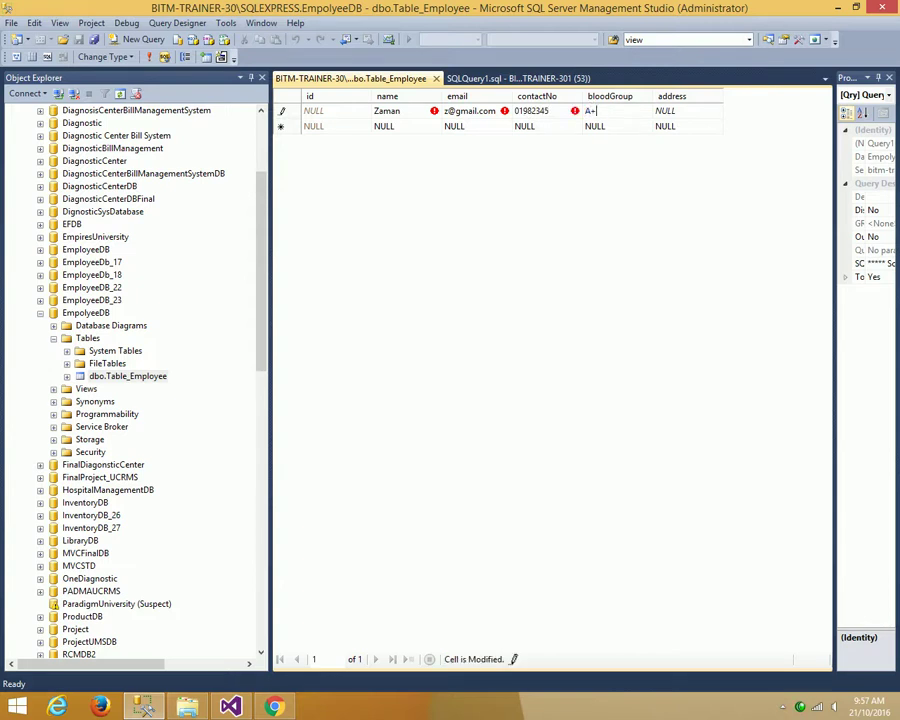
click(700, 110)
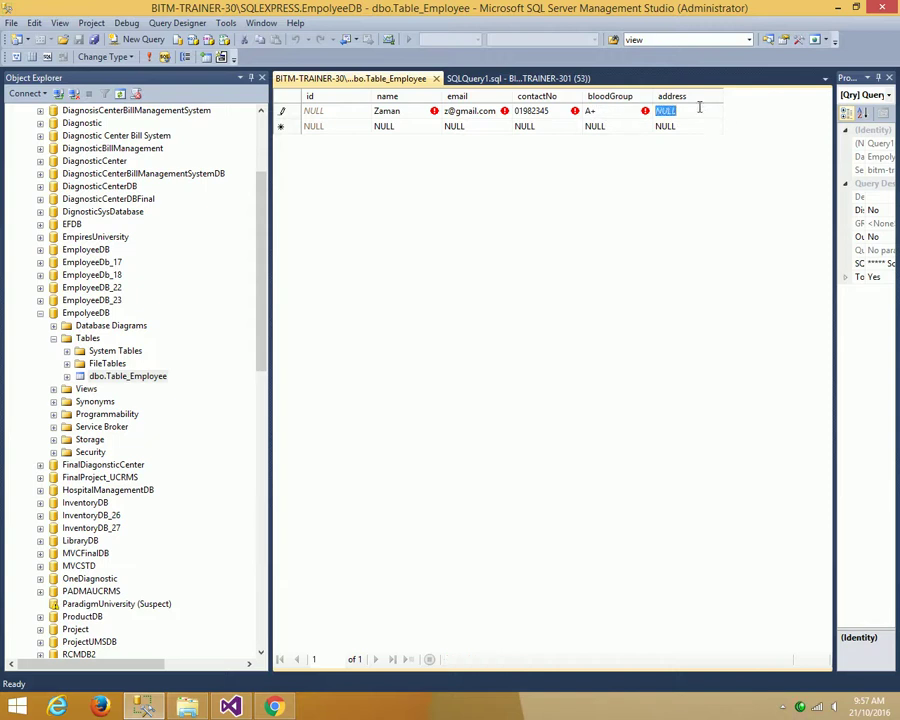
text(Dhaka)
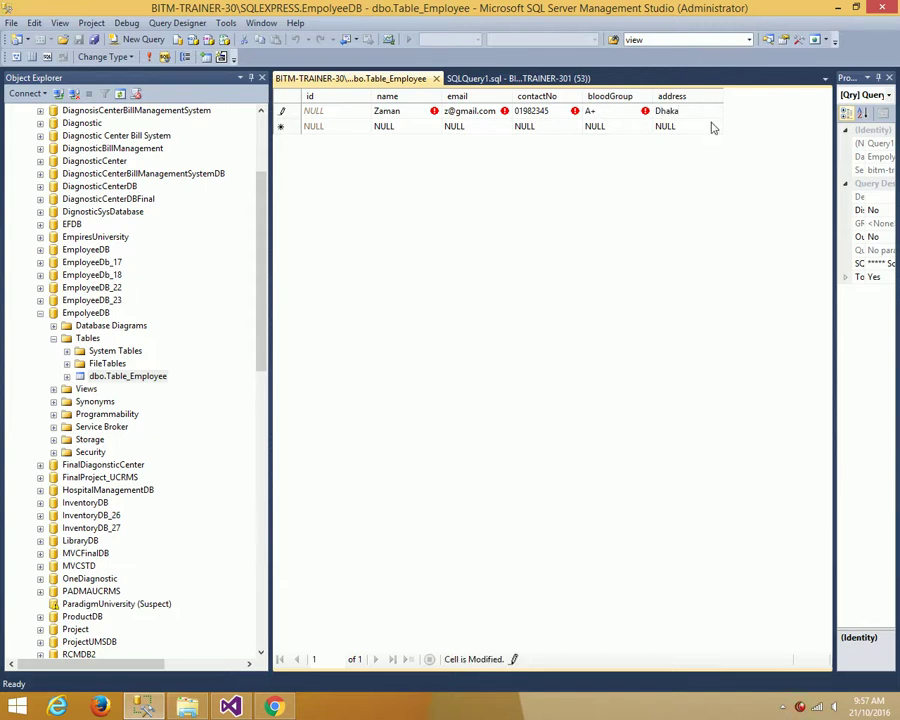
- Commit the new row and re-execute the SQLQuery1 select to show it with id 1
click(701, 126)
click(535, 79)
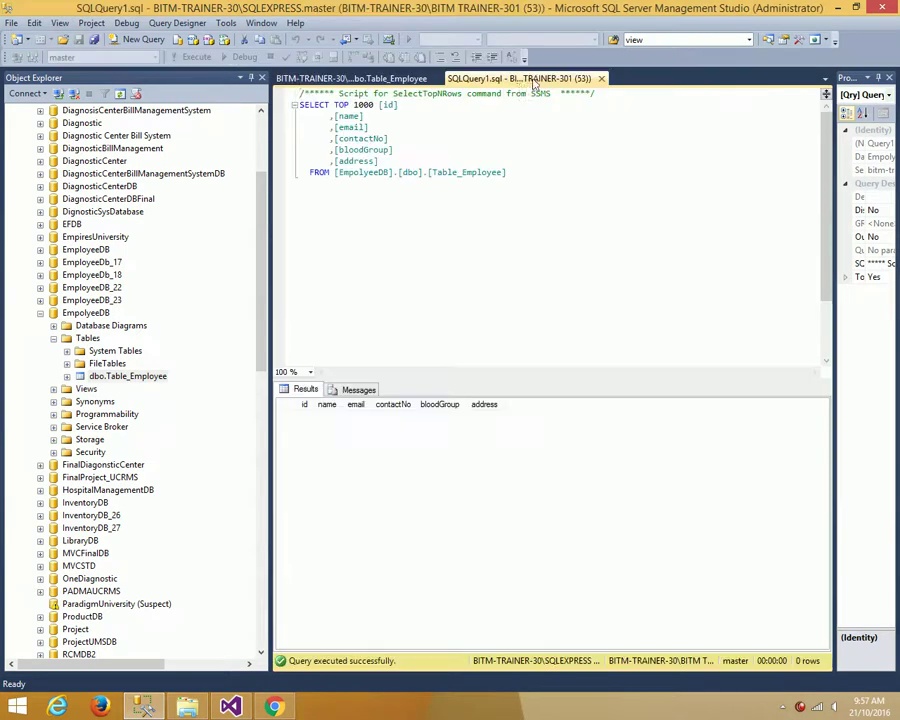
click(195, 57)
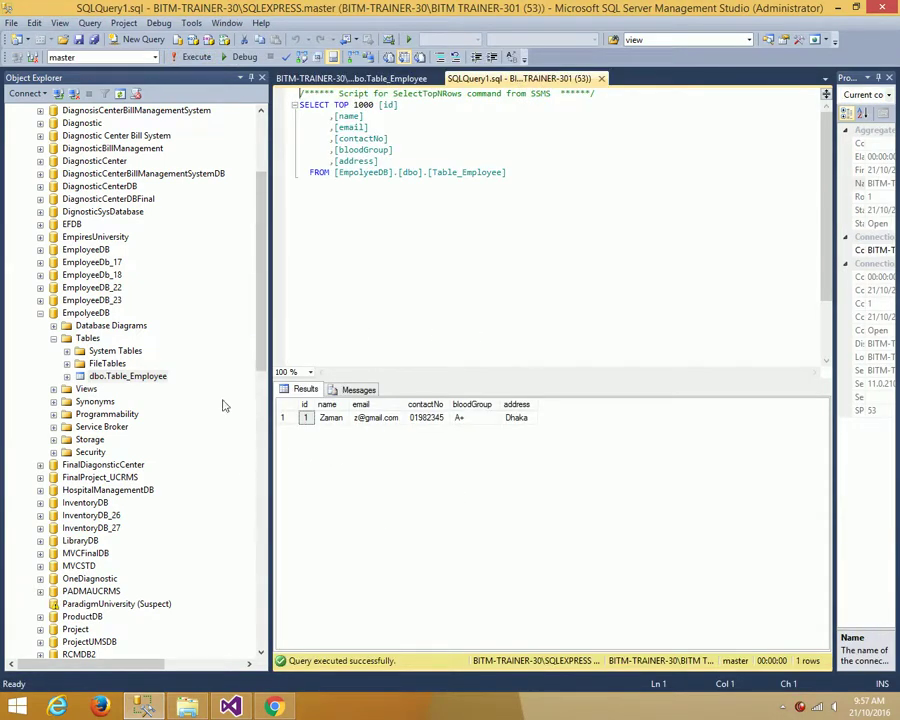
- Fill the second row with the employee's name, email, contact number, blood group B, and address
click(350, 78)
click(390, 126)
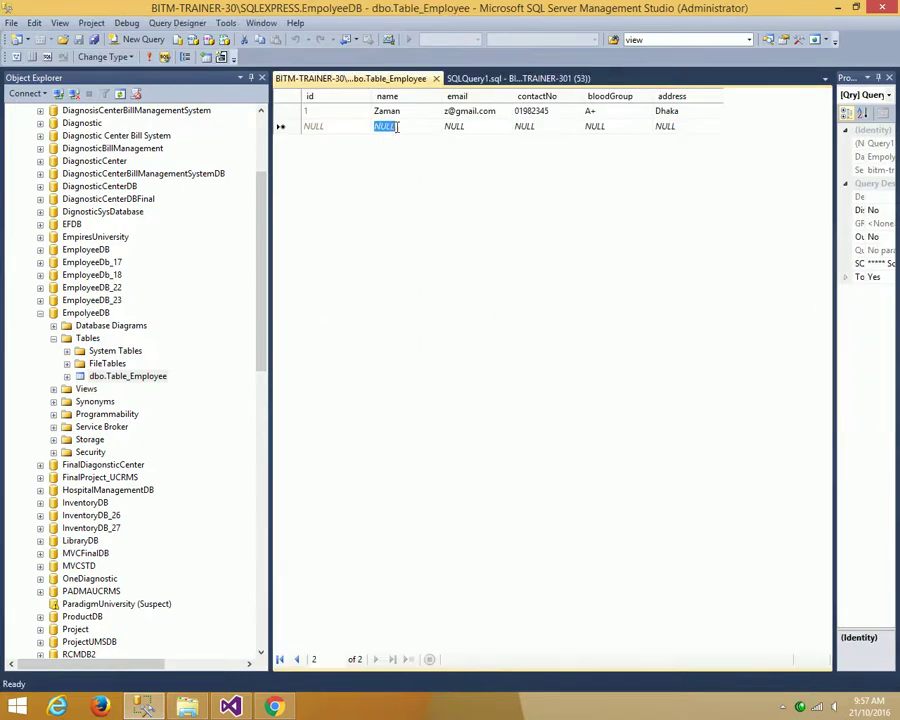
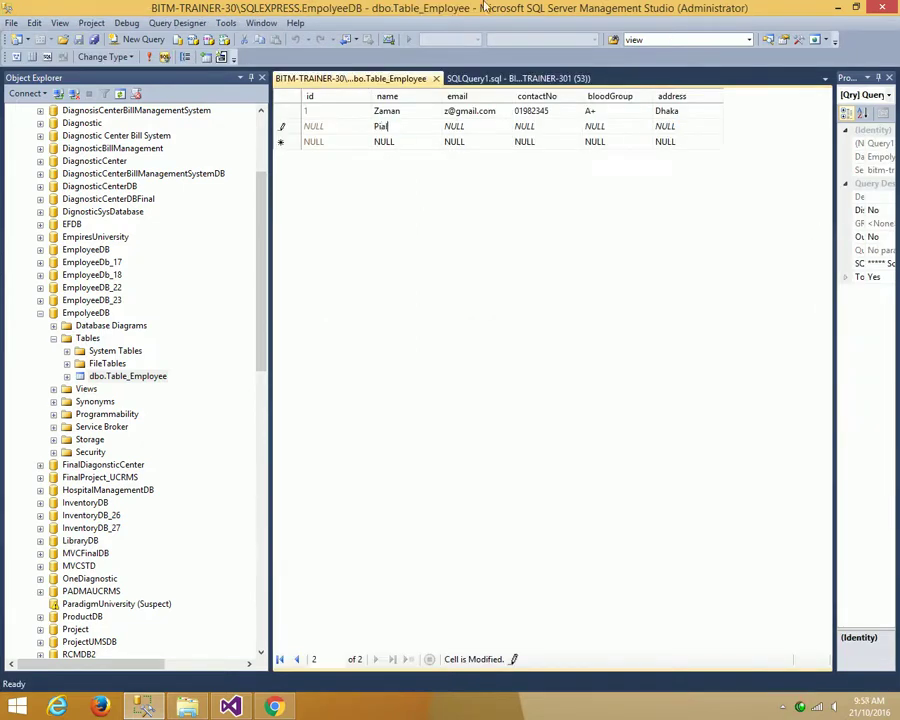
key(Tab)
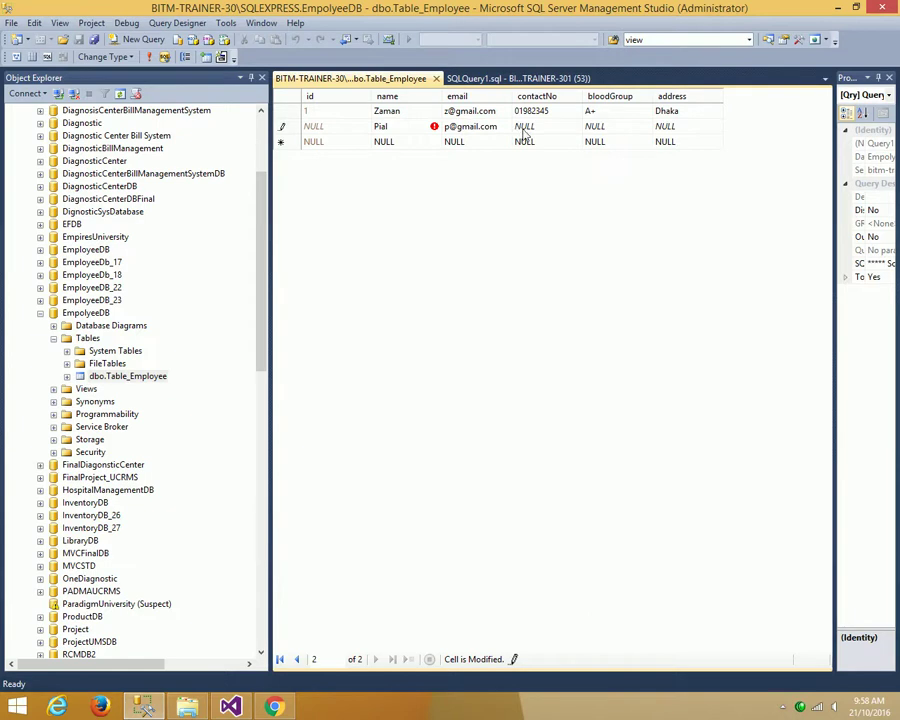
click(522, 126)
text(0248688)
click(612, 128)
text(B+)
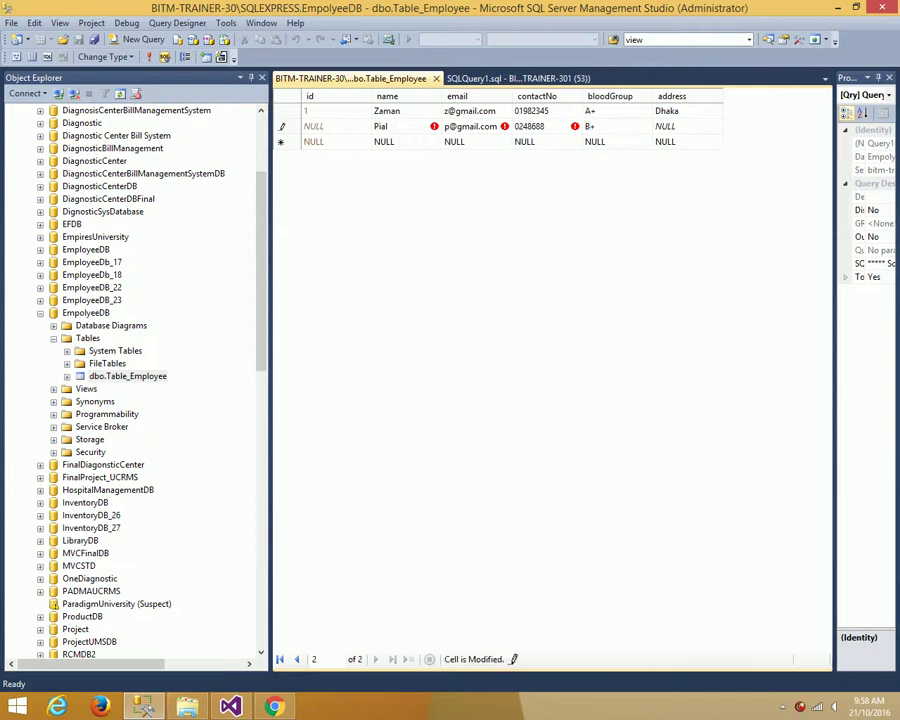
click(672, 121)
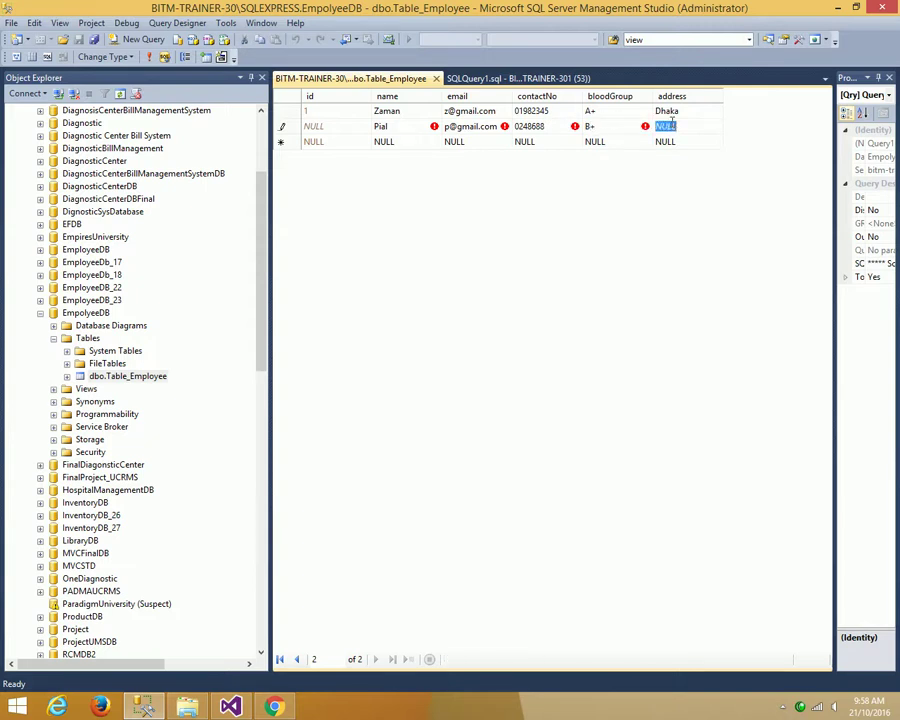
text(Dhaka)
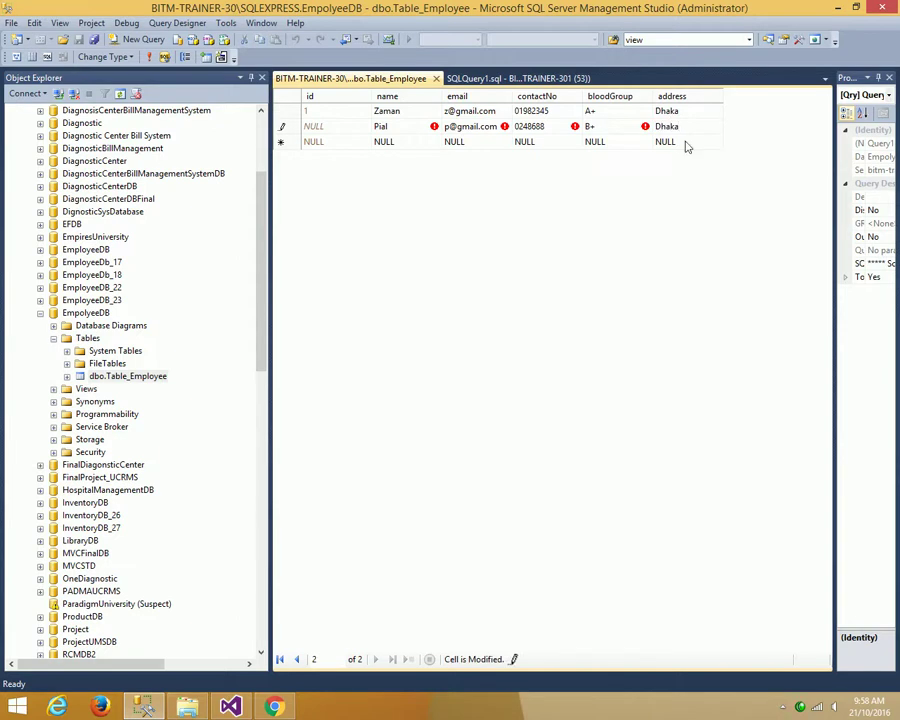
- Commit the second row and re-execute the query so both employees are listed
click(687, 142)
click(560, 78)
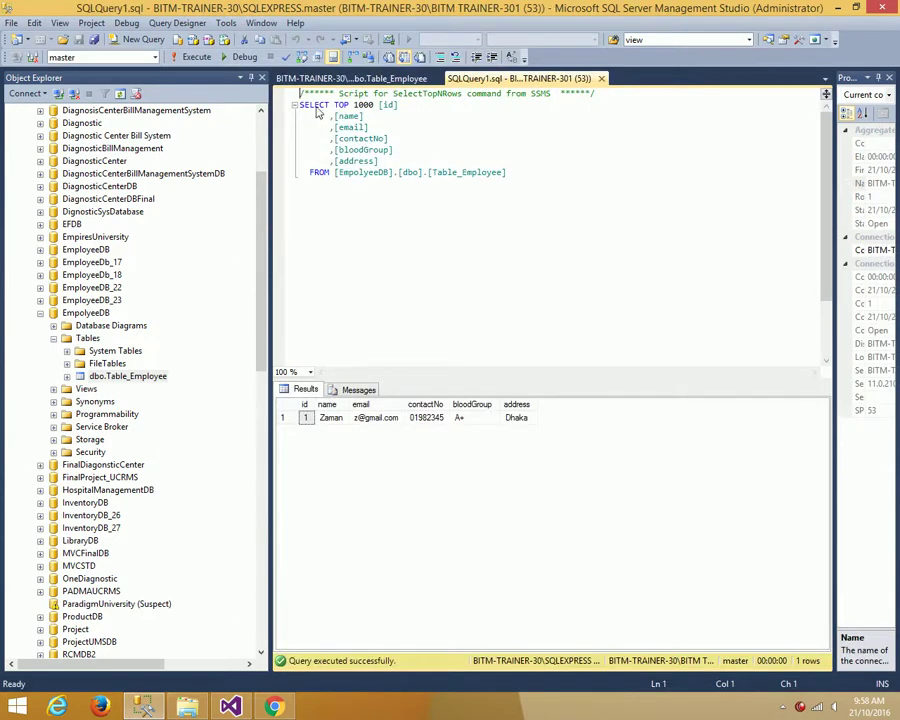
click(180, 57)
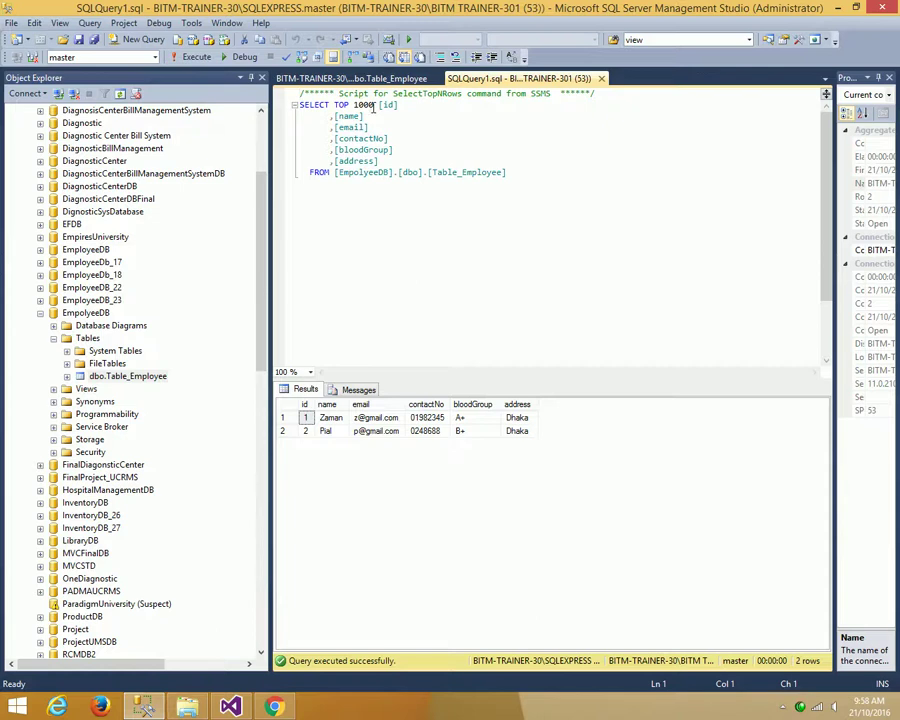
drag(375, 106, 362, 106)
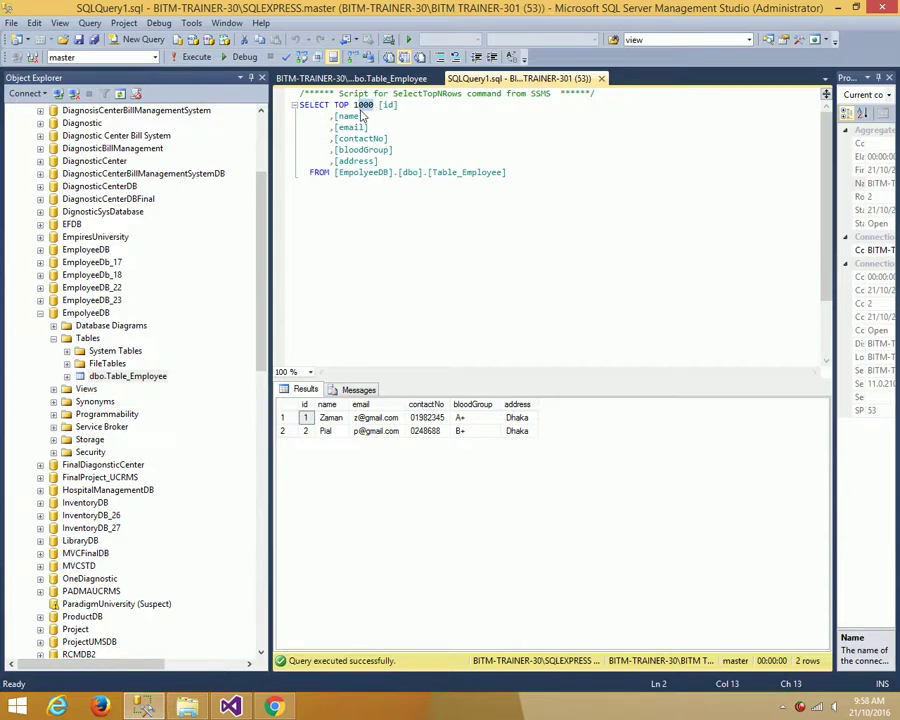